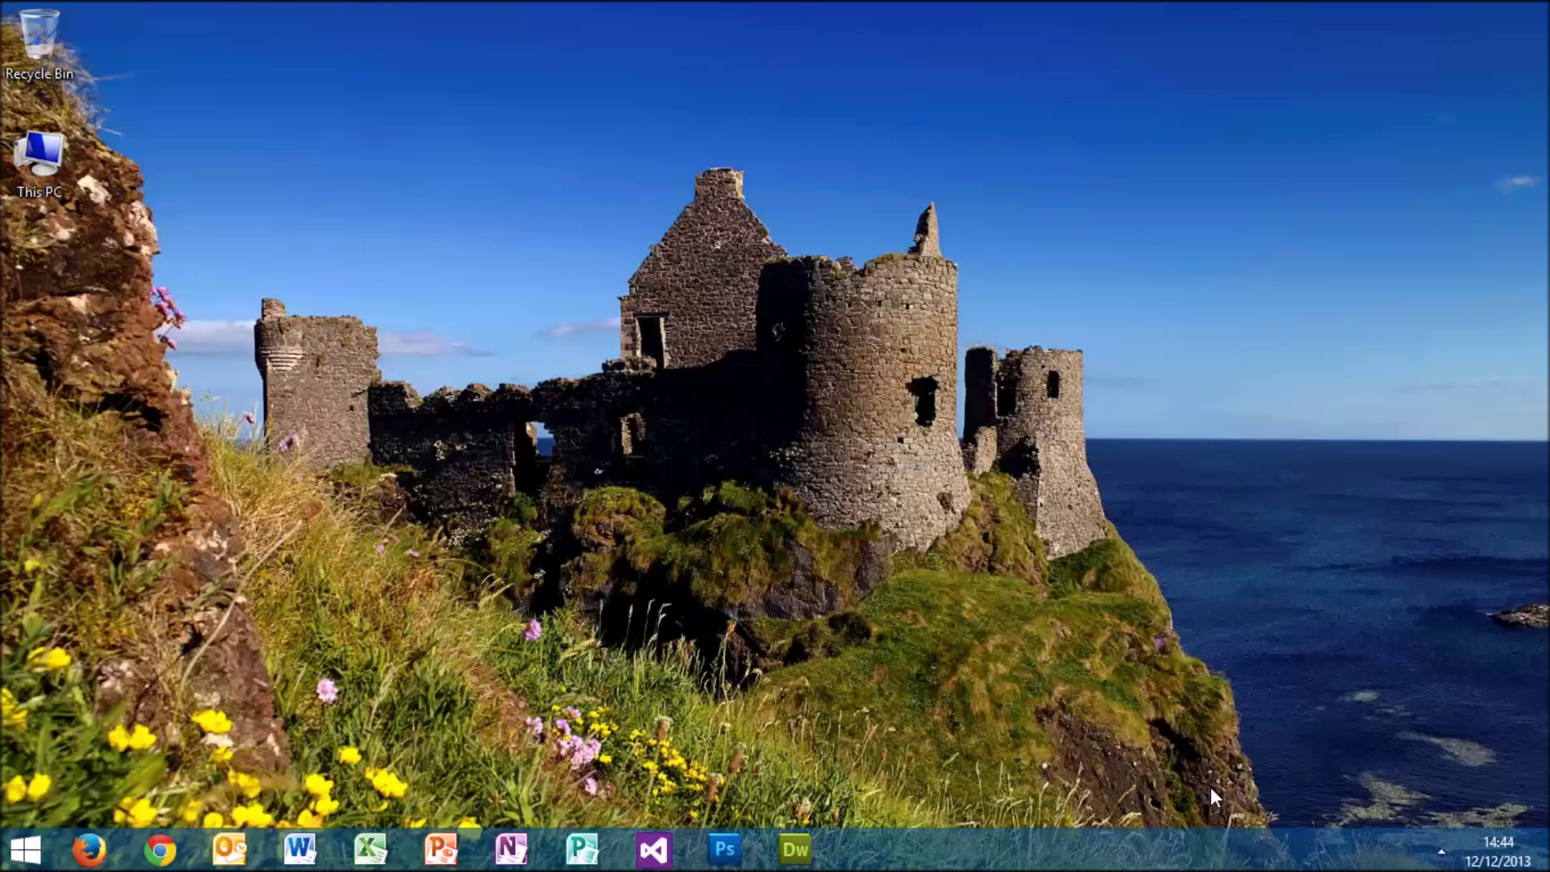
# - Search the Start screen for 'iis', then dismiss the search results
pyautogui.click(37, 857)
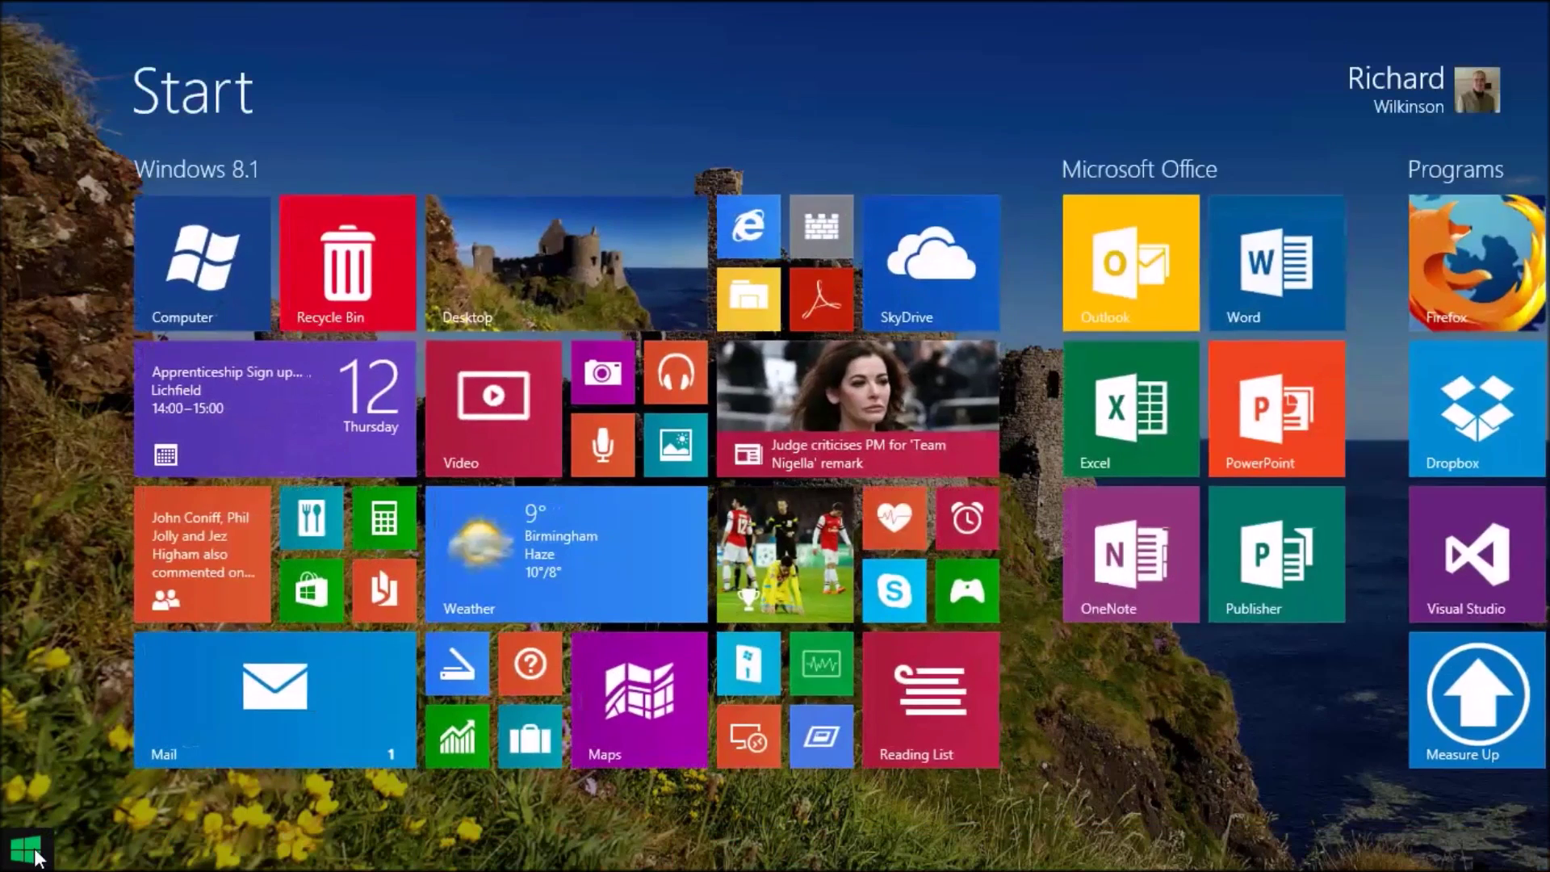
pyautogui.write('iis')
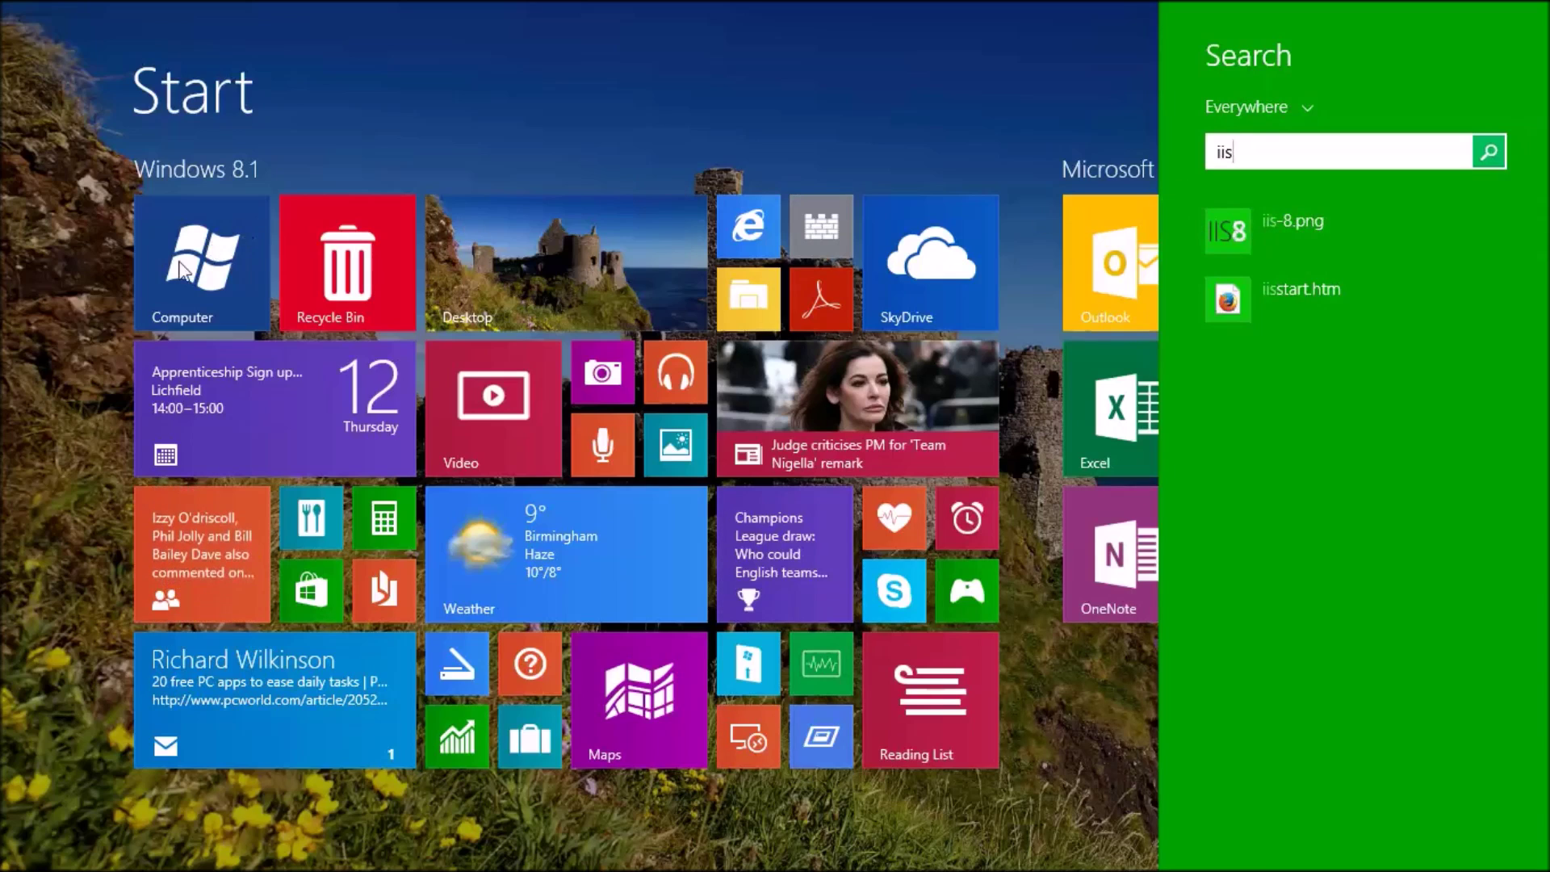
pyautogui.press('Escape')
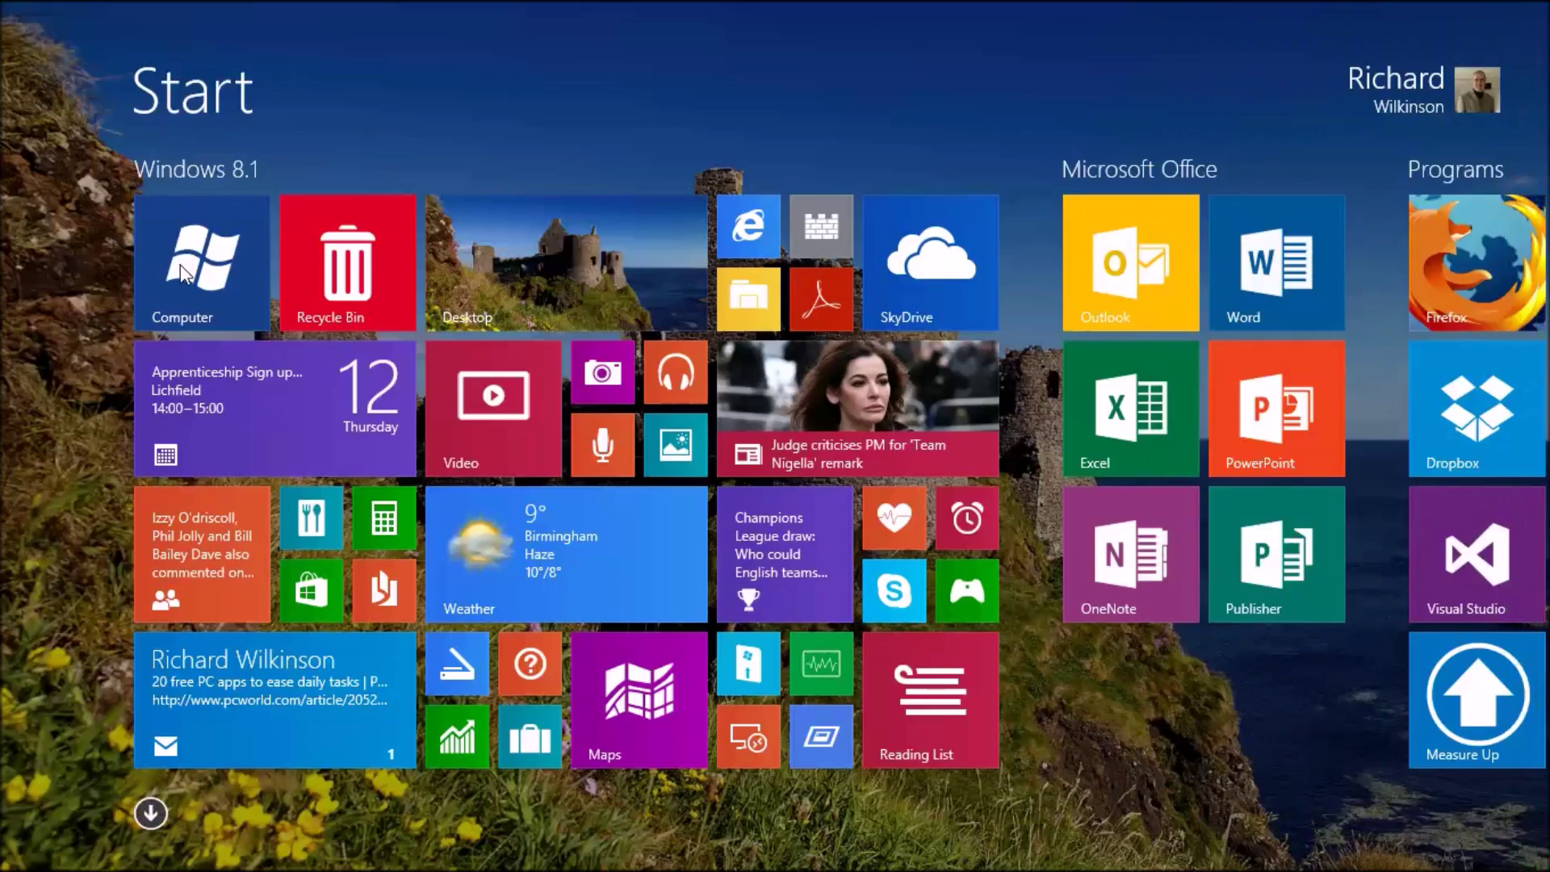
# - Go from This PC to Control Panel's Programs and Features, then to the Windows features list
pyautogui.click(184, 272)
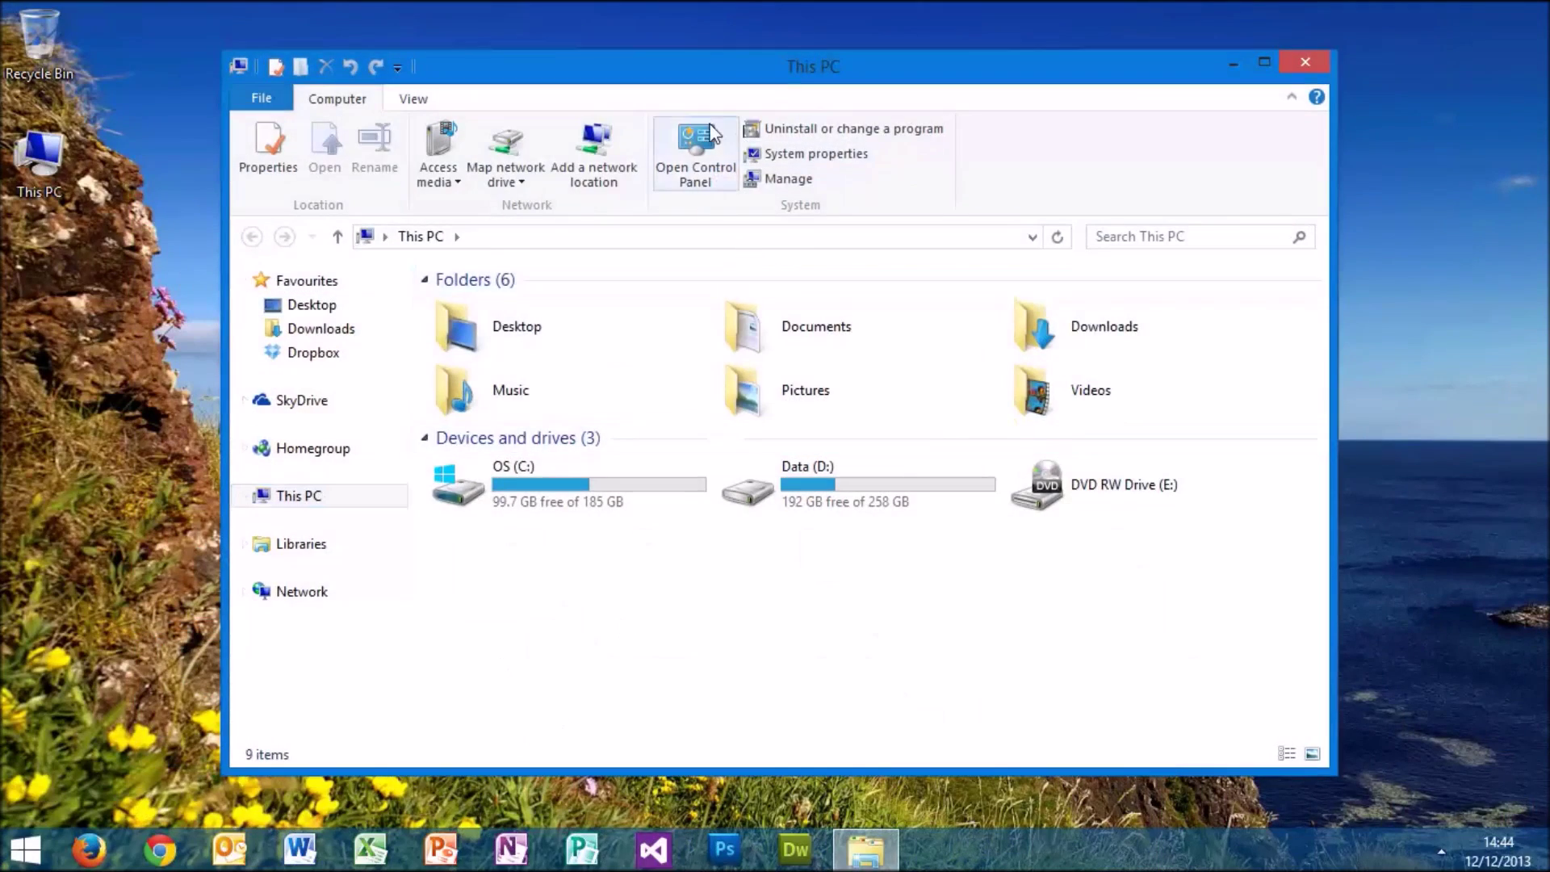
pyautogui.click(707, 146)
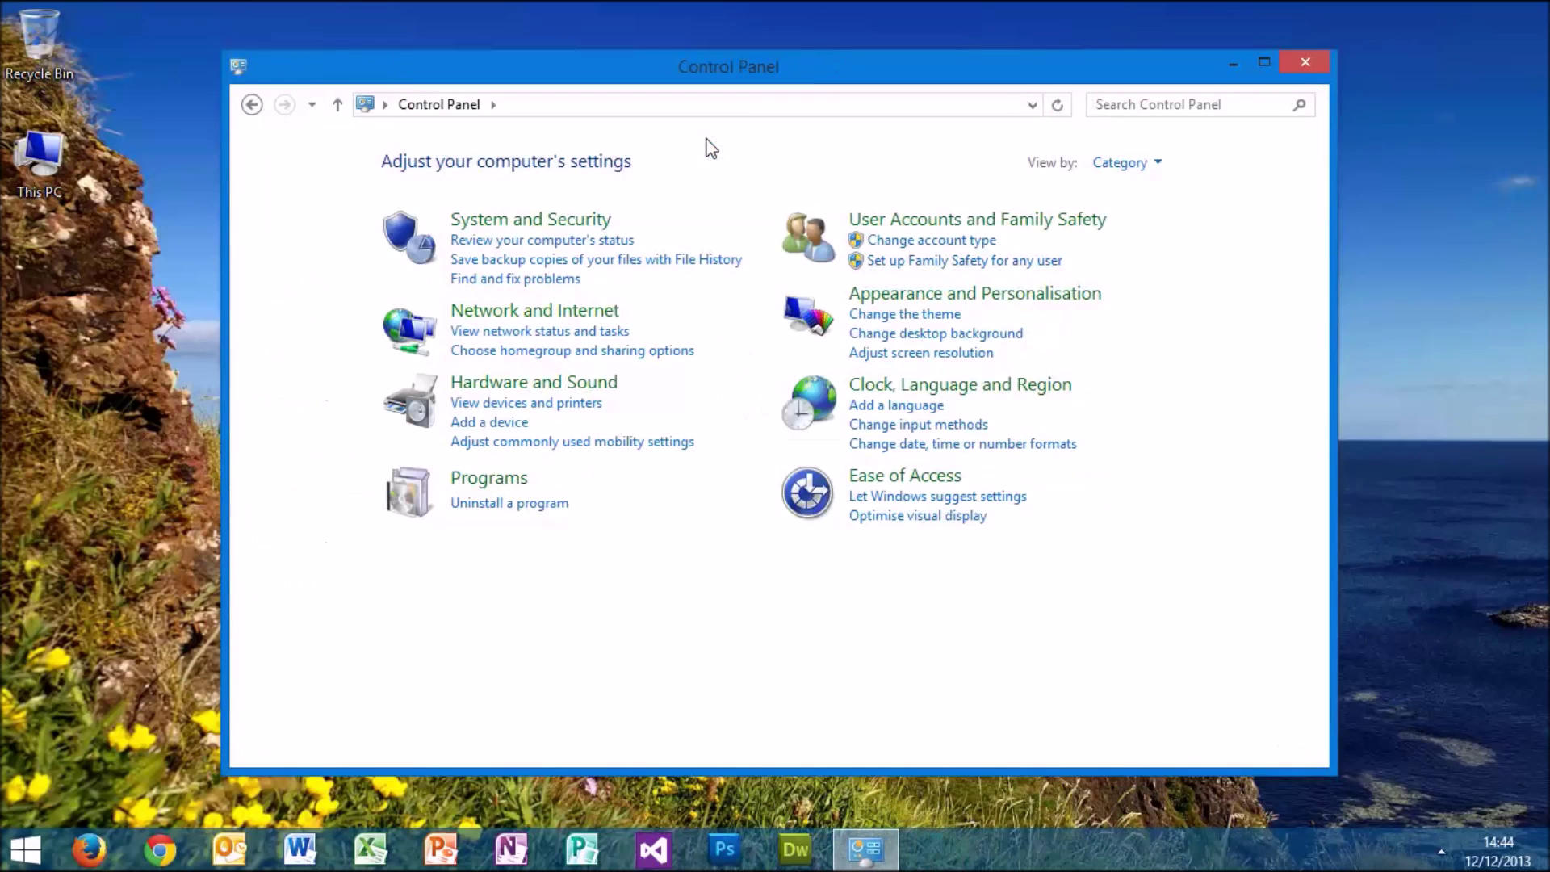
pyautogui.click(484, 504)
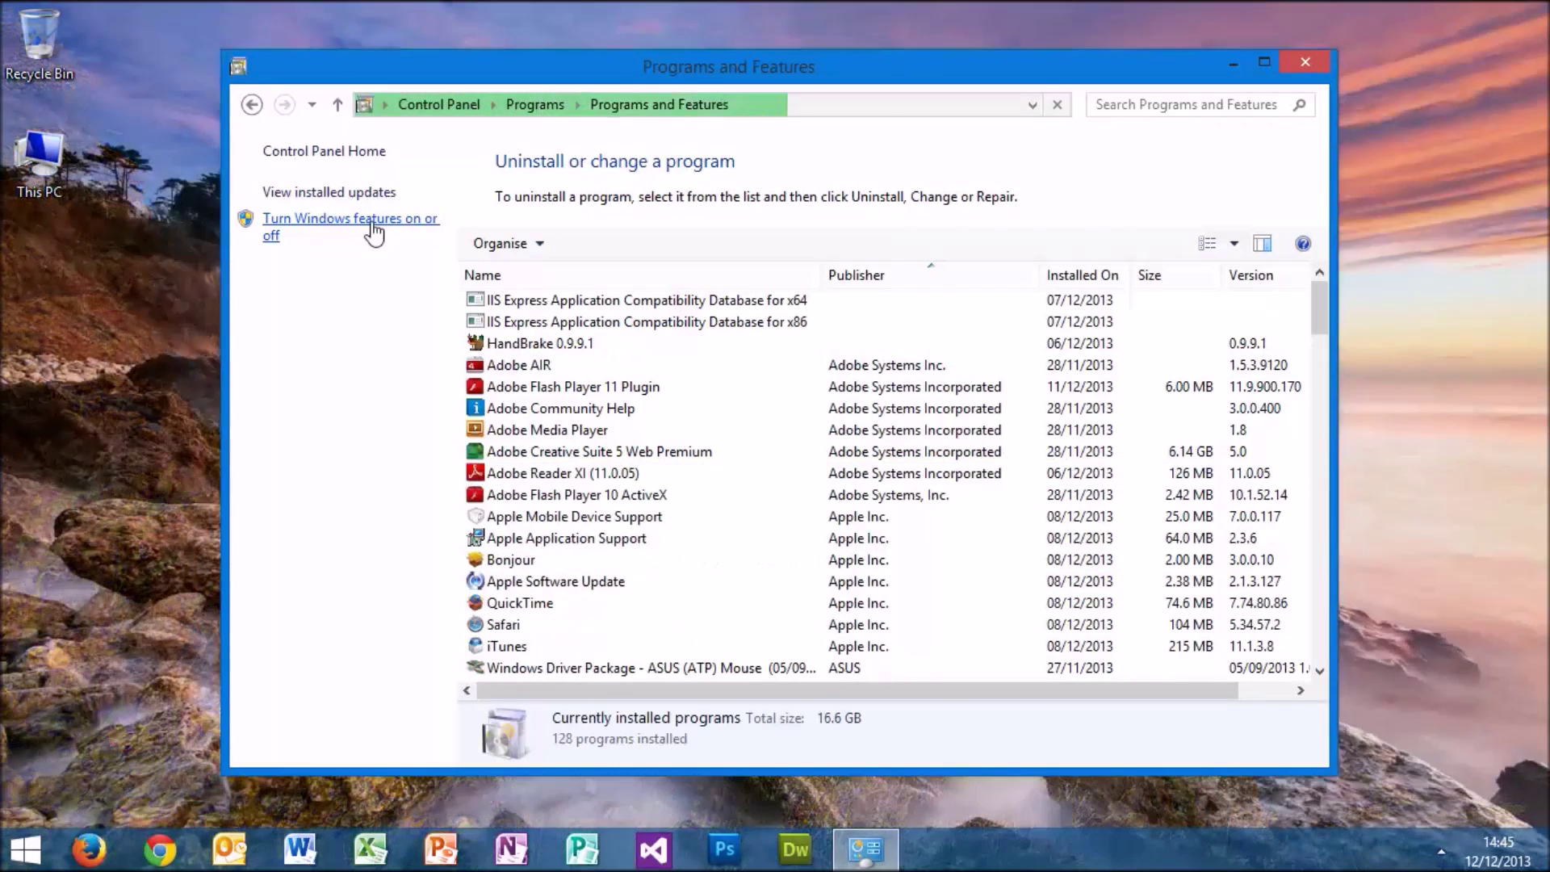
pyautogui.click(373, 233)
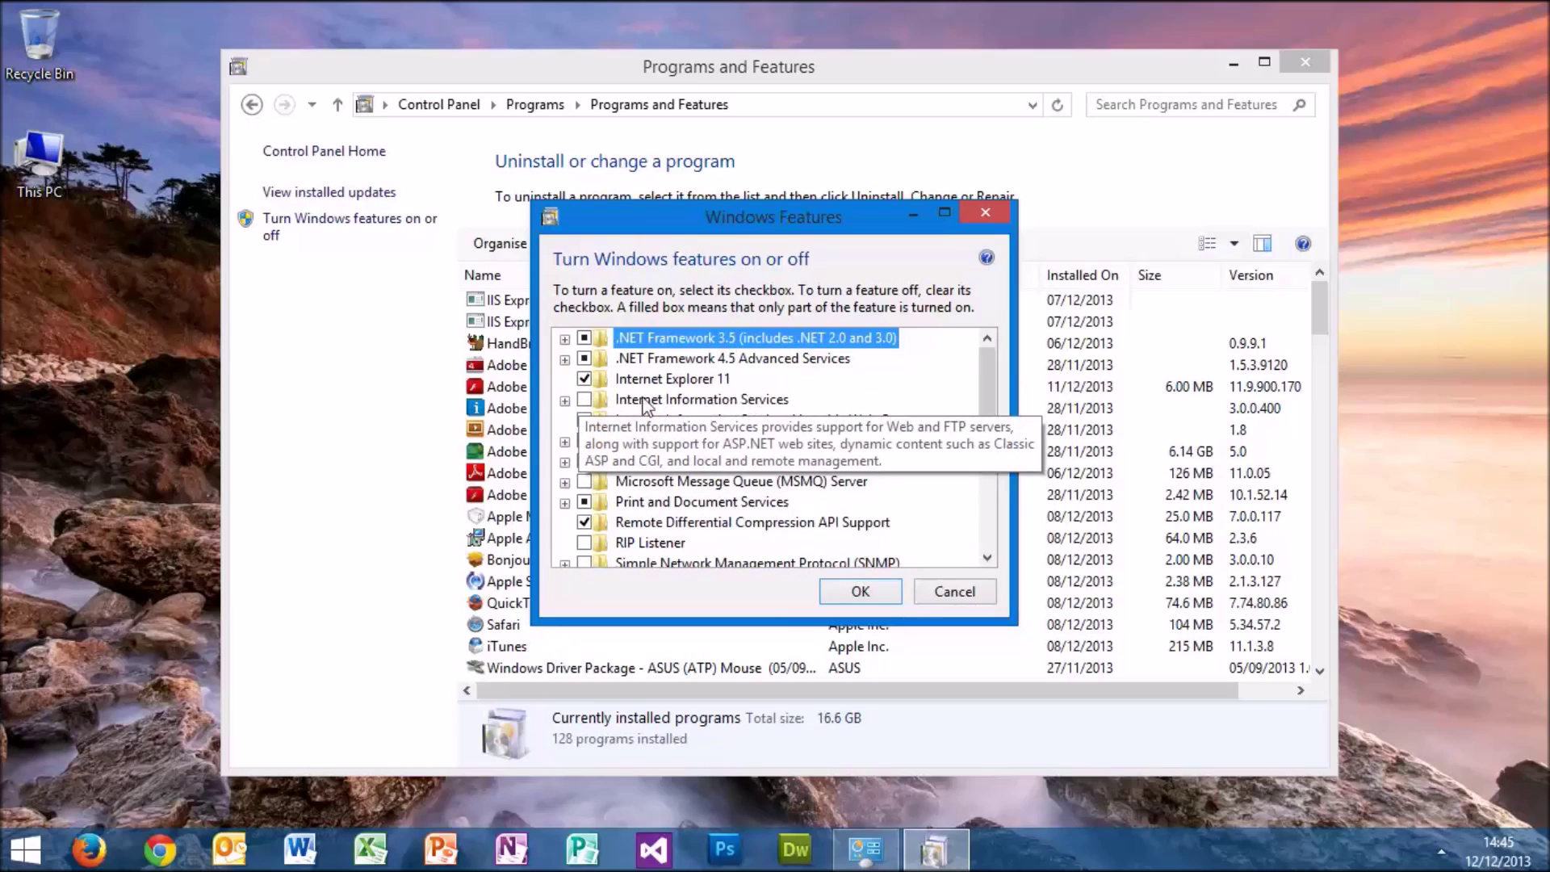
# - Enable Internet Information Services and FTP Server with FTP Extensibility
pyautogui.click(585, 399)
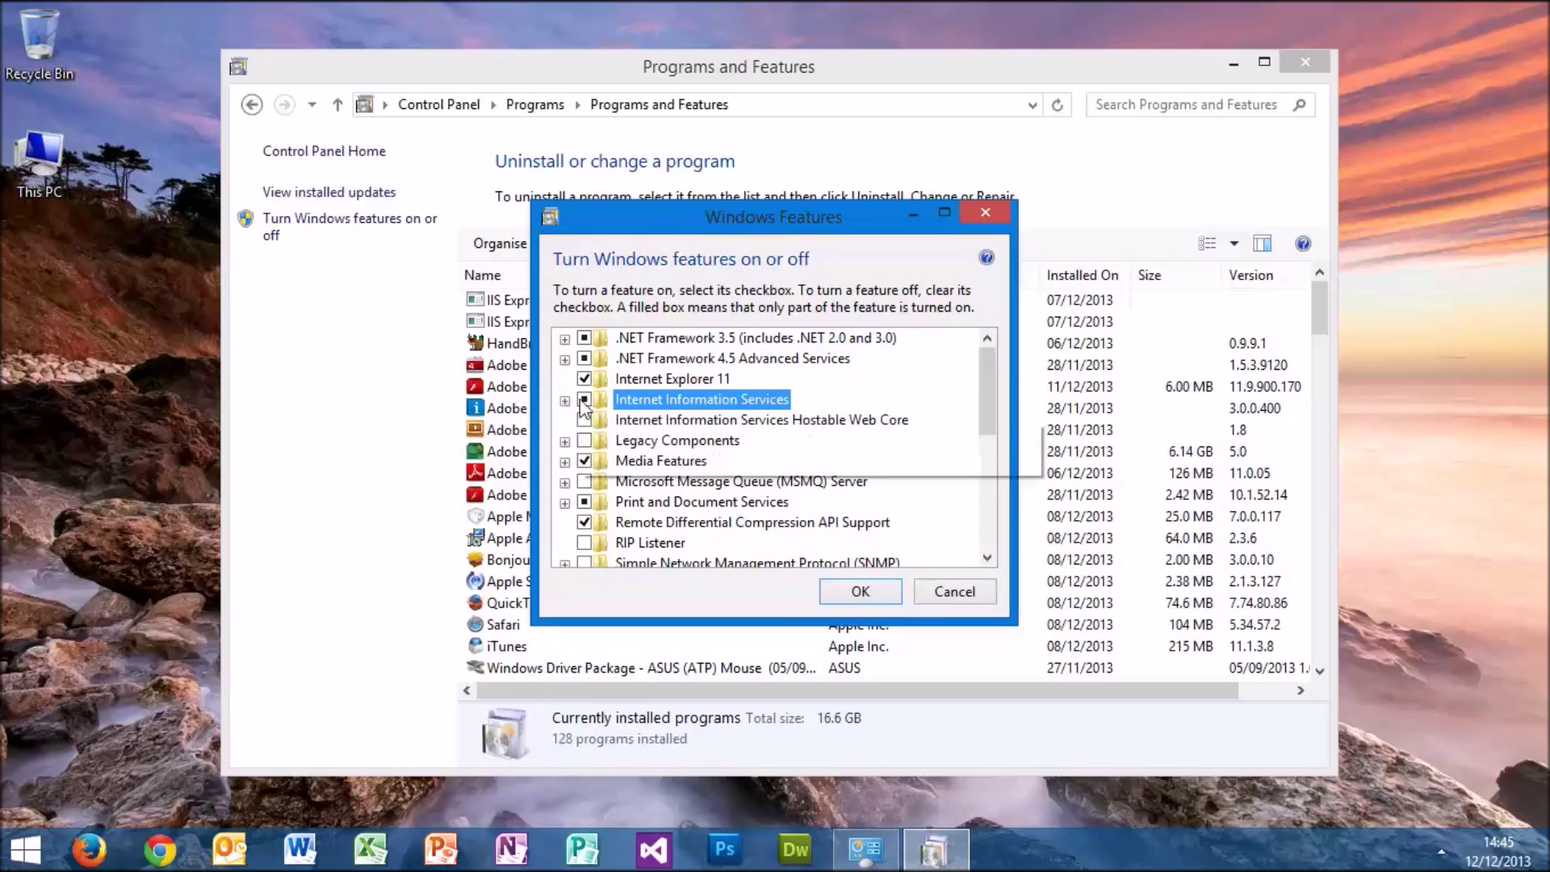
pyautogui.click(565, 399)
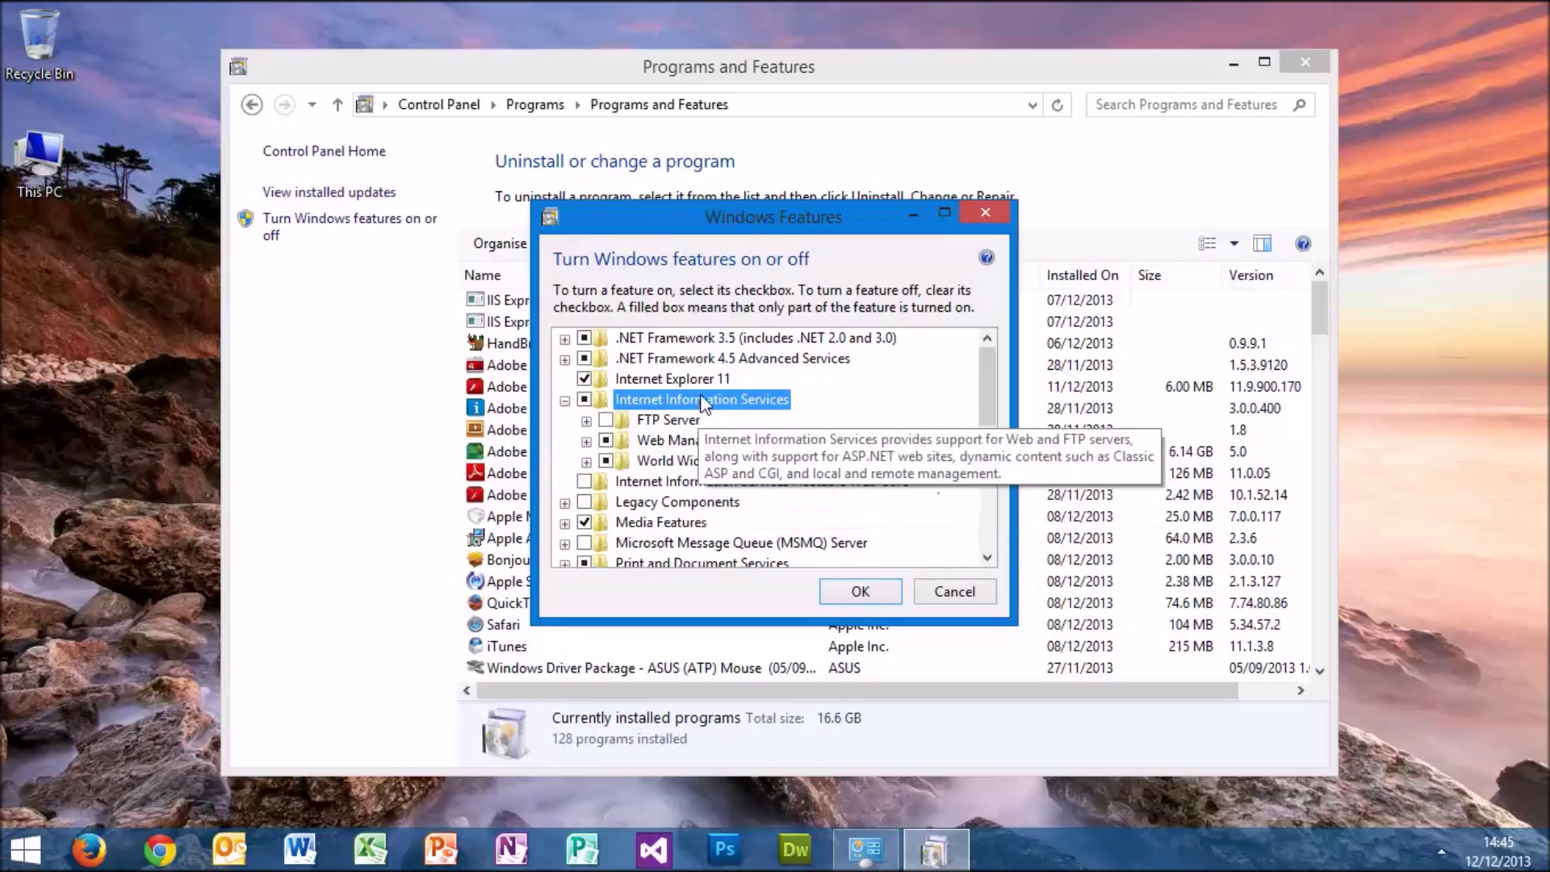
pyautogui.click(606, 421)
pyautogui.click(586, 420)
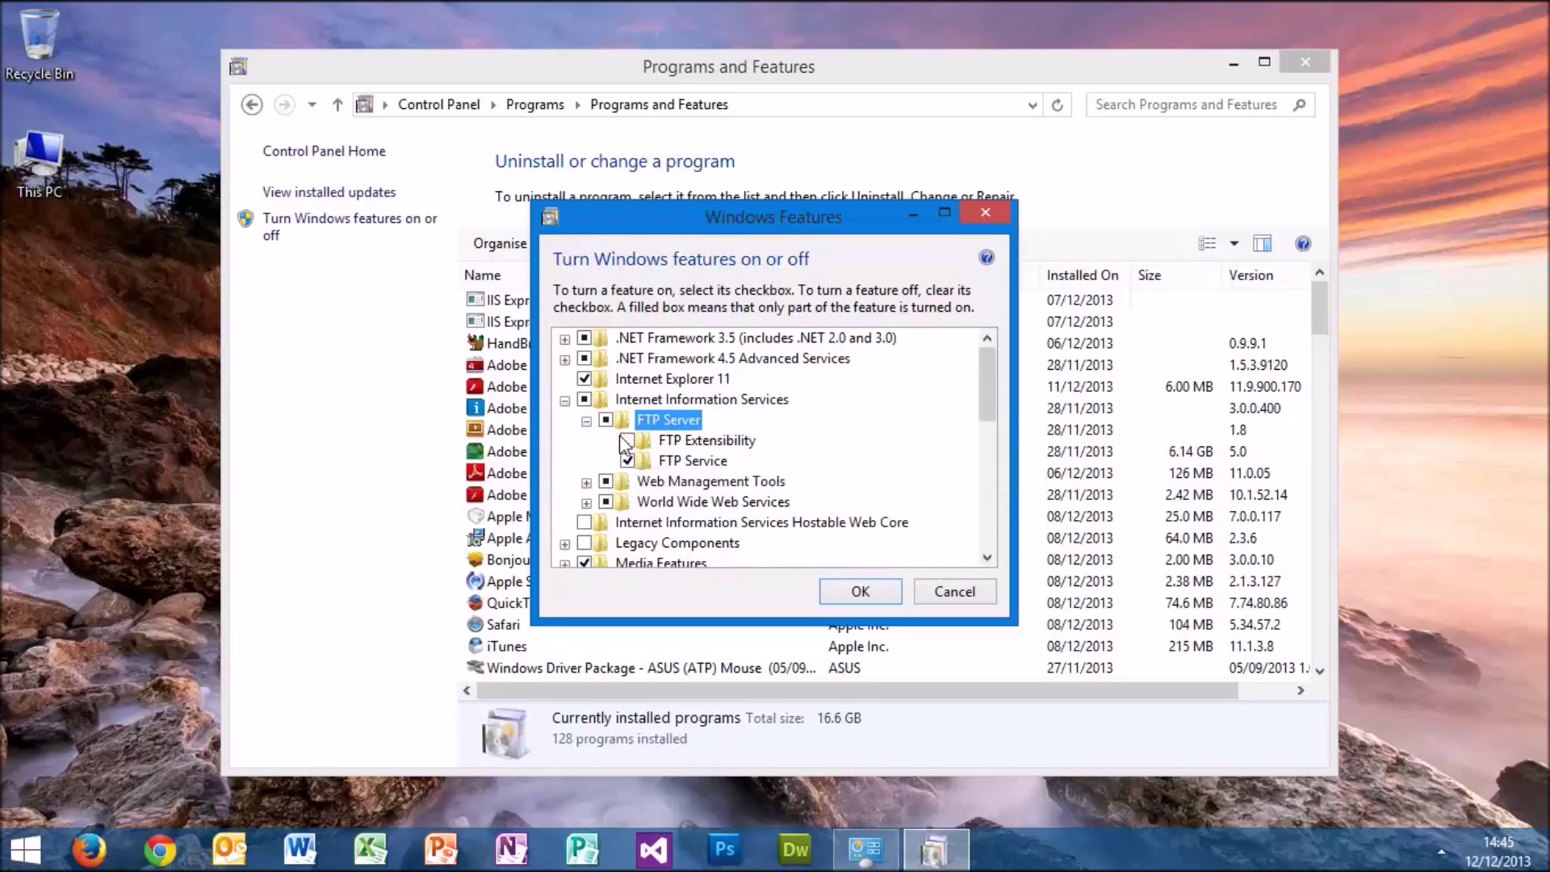
pyautogui.click(626, 442)
# - Enable IIS 6 Management Compatibility with its Management Console, Scripting Tools and WMI Compatibility
pyautogui.click(586, 482)
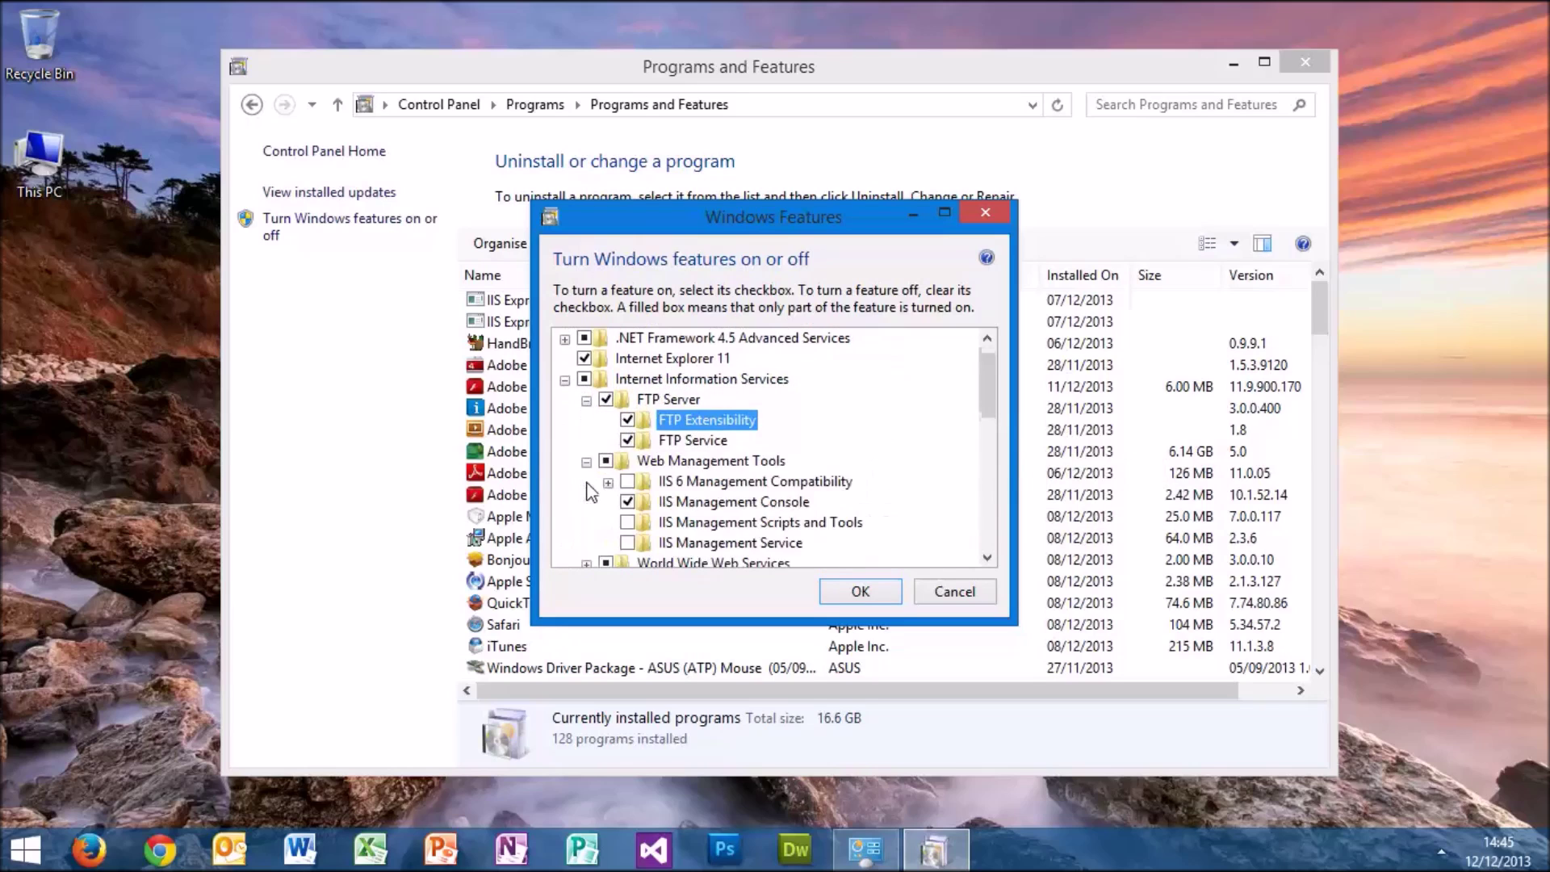
pyautogui.click(626, 482)
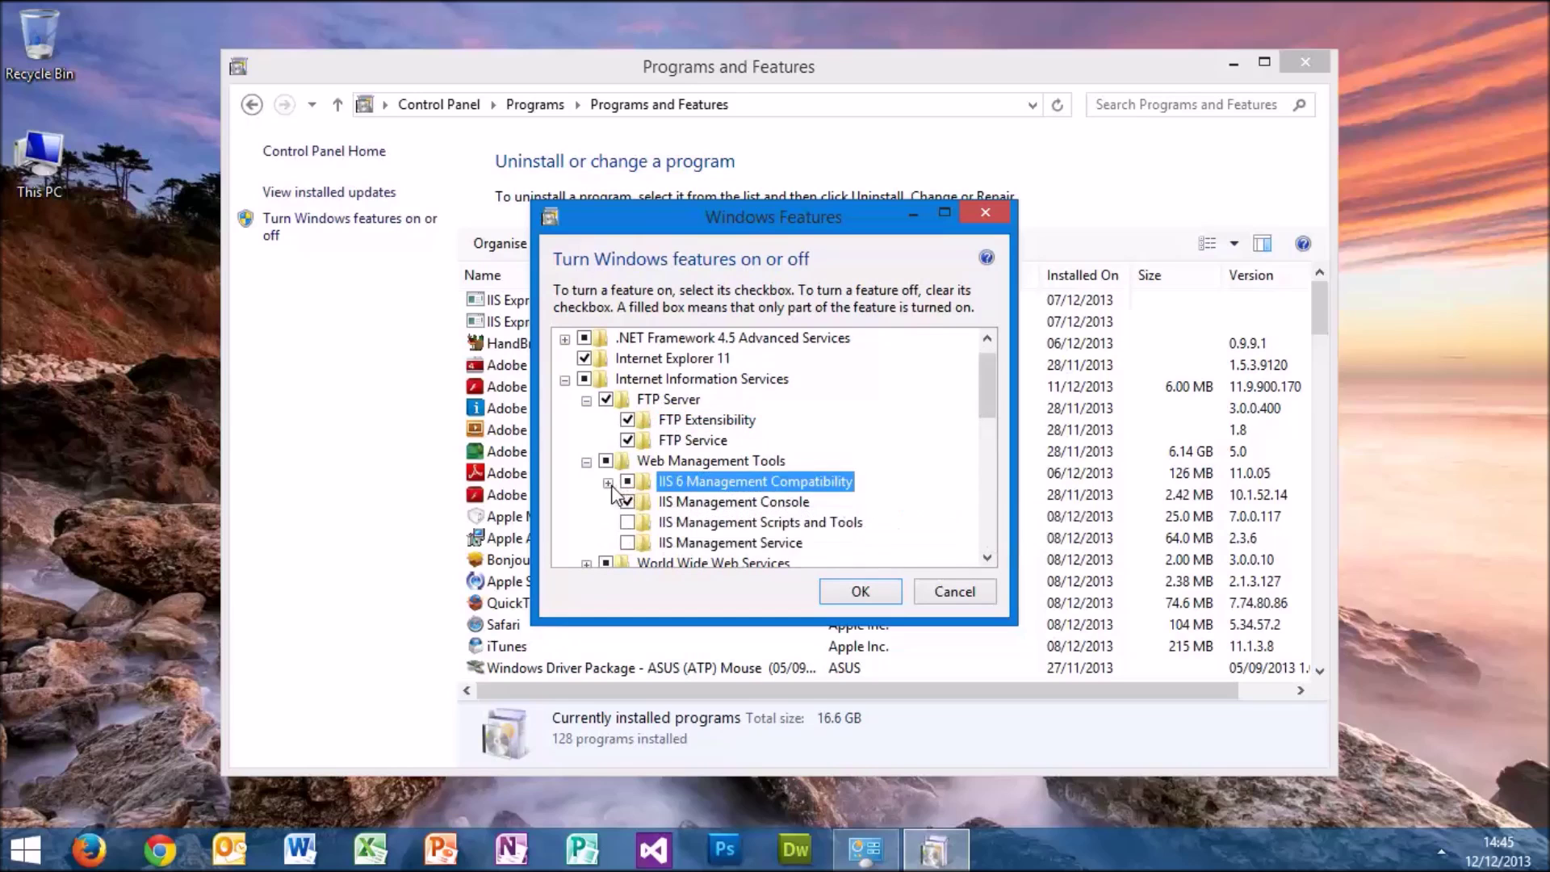
pyautogui.click(607, 482)
pyautogui.click(648, 460)
pyautogui.click(648, 481)
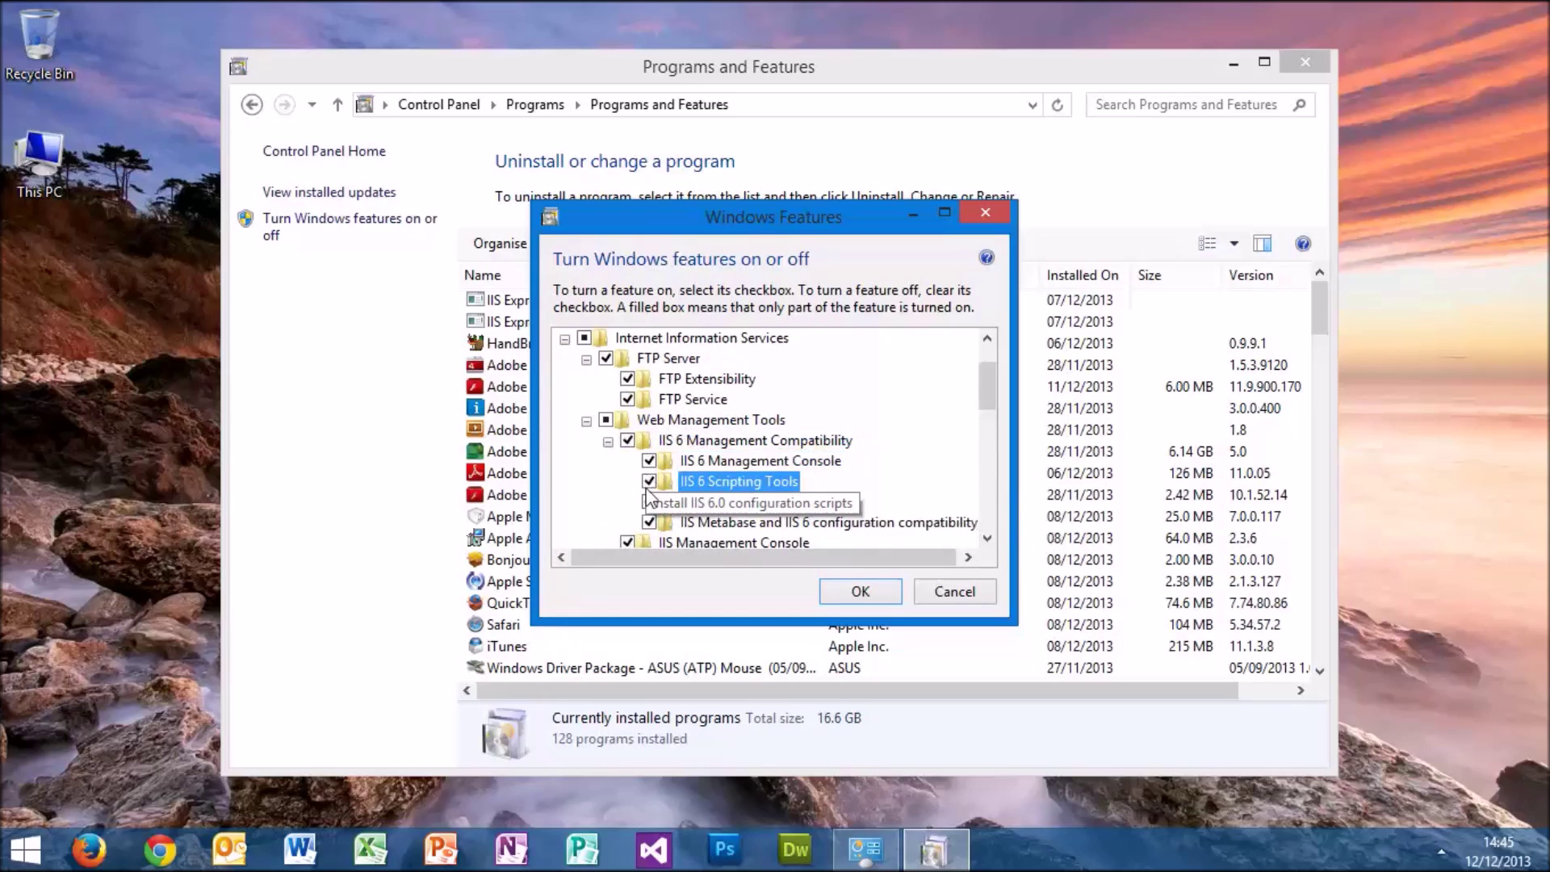
pyautogui.click(649, 502)
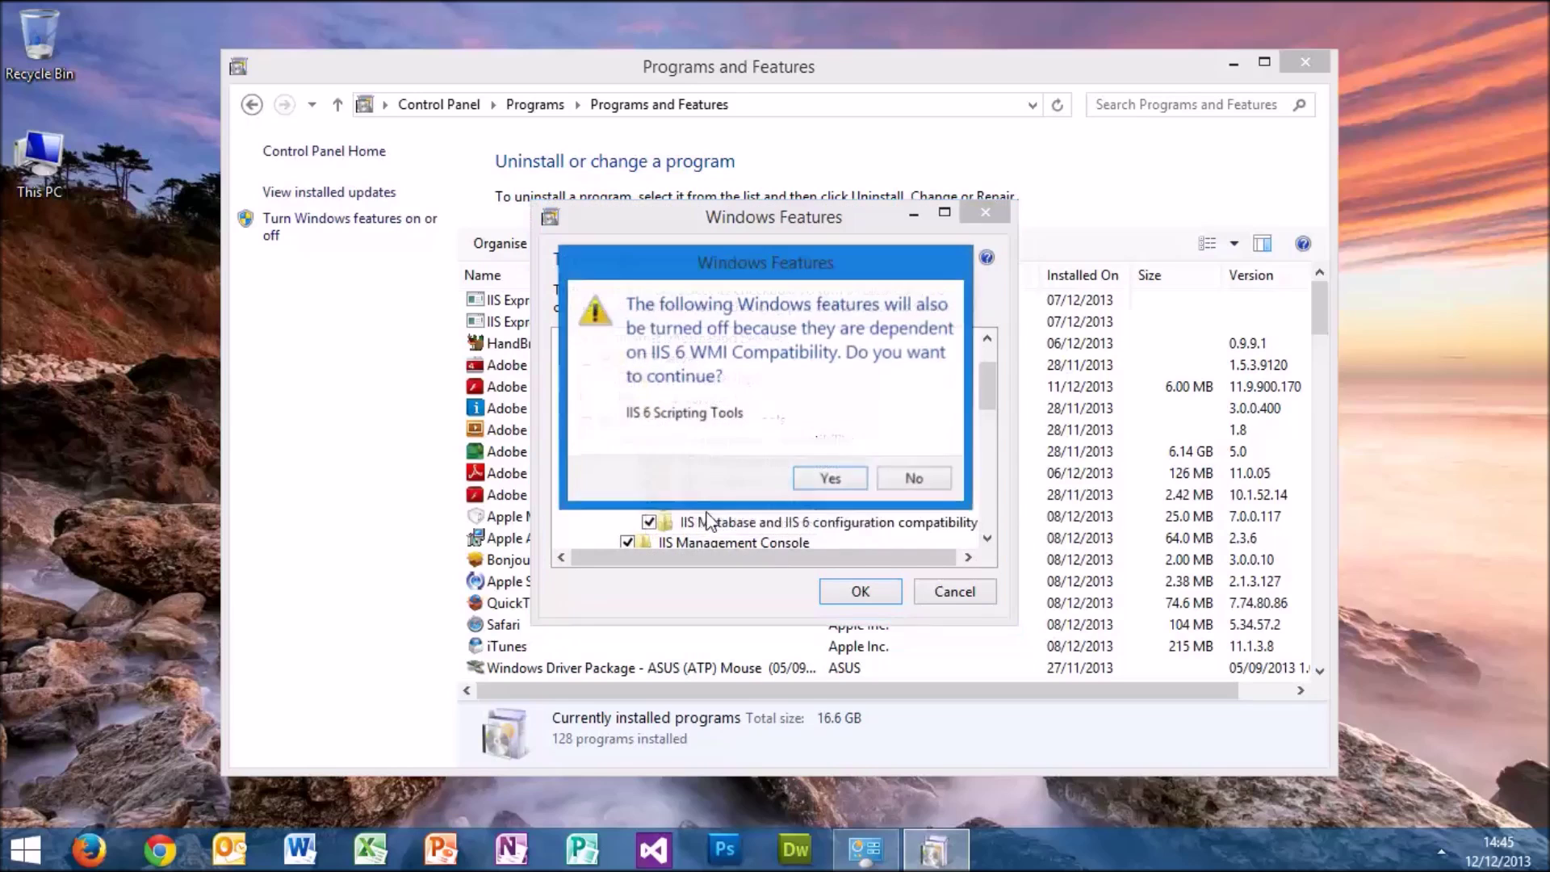
pyautogui.click(830, 479)
pyautogui.click(648, 481)
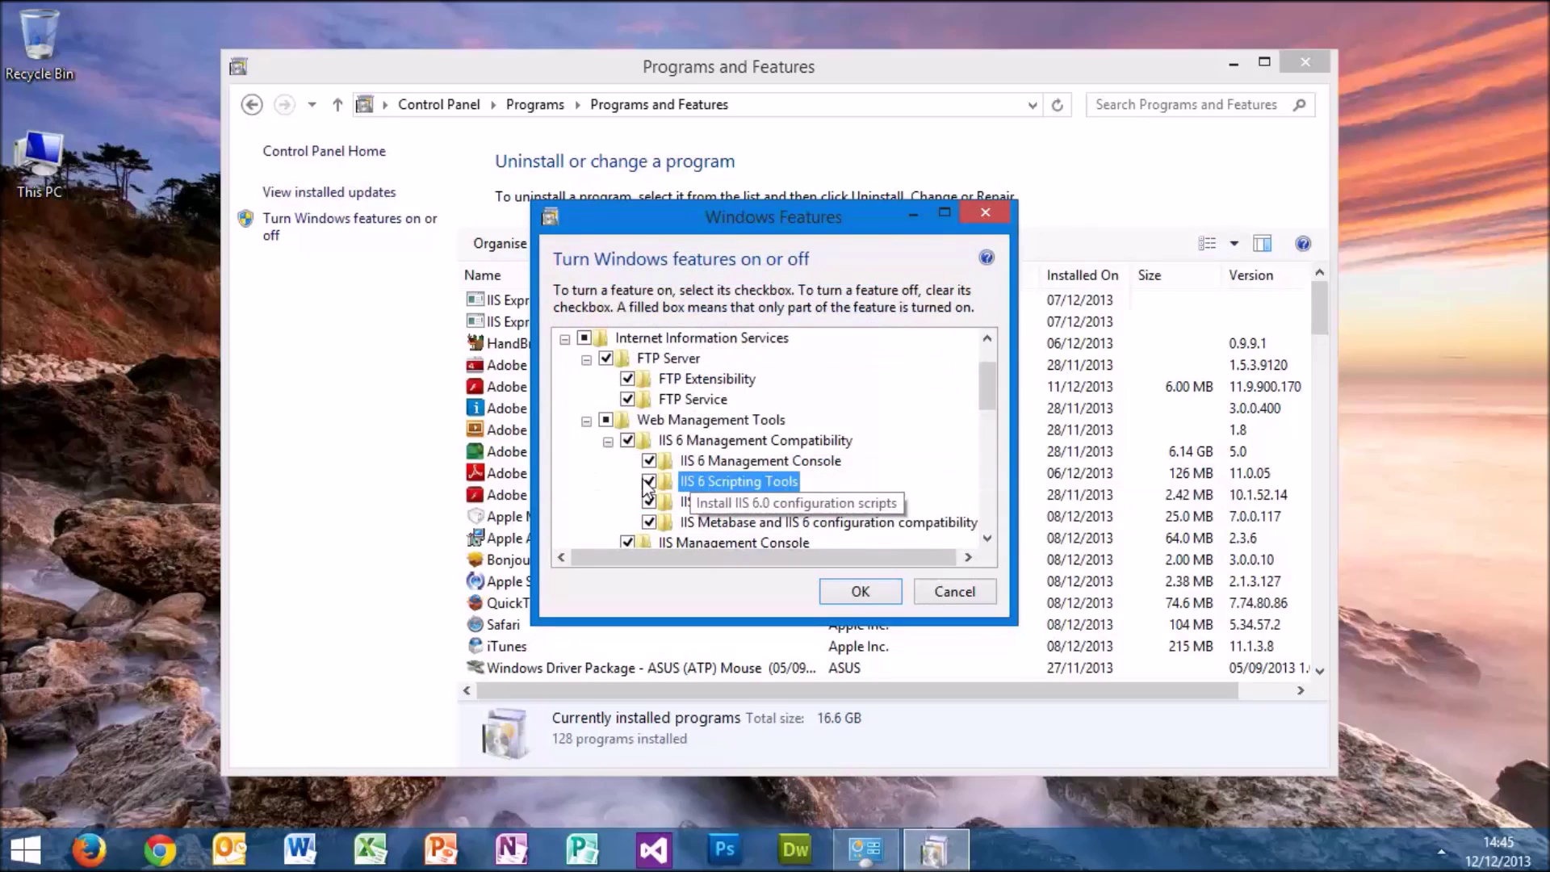
pyautogui.click(649, 502)
# - Enable IIS Management Scripts and Tools and IIS Management Service, then expand World Wide Web Services
pyautogui.scroll(-2, 642, 522)
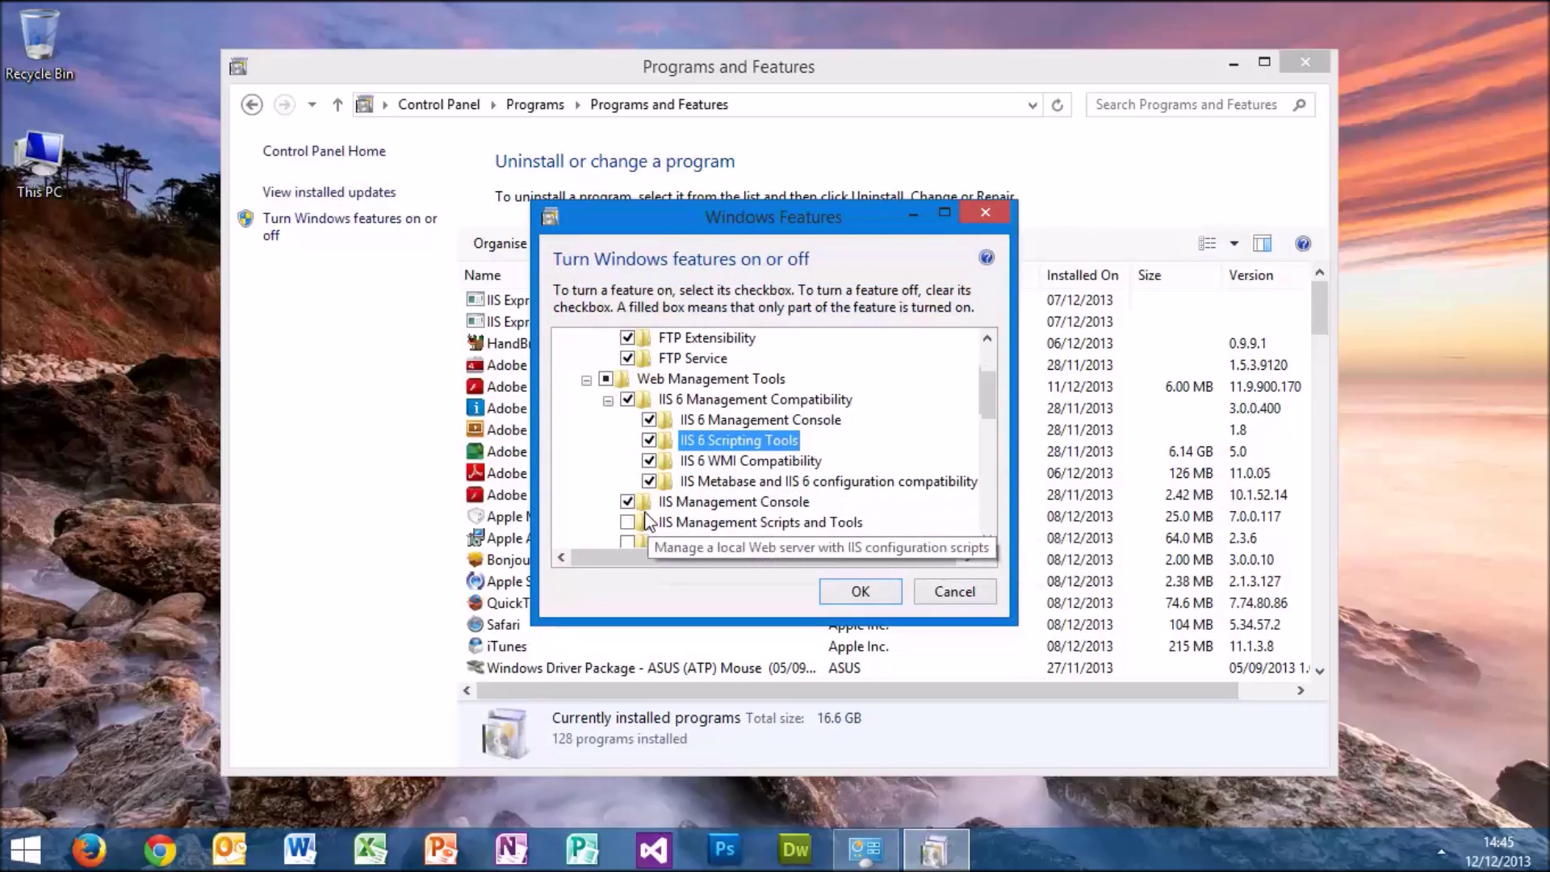
pyautogui.click(640, 525)
pyautogui.scroll(-1, 637, 521)
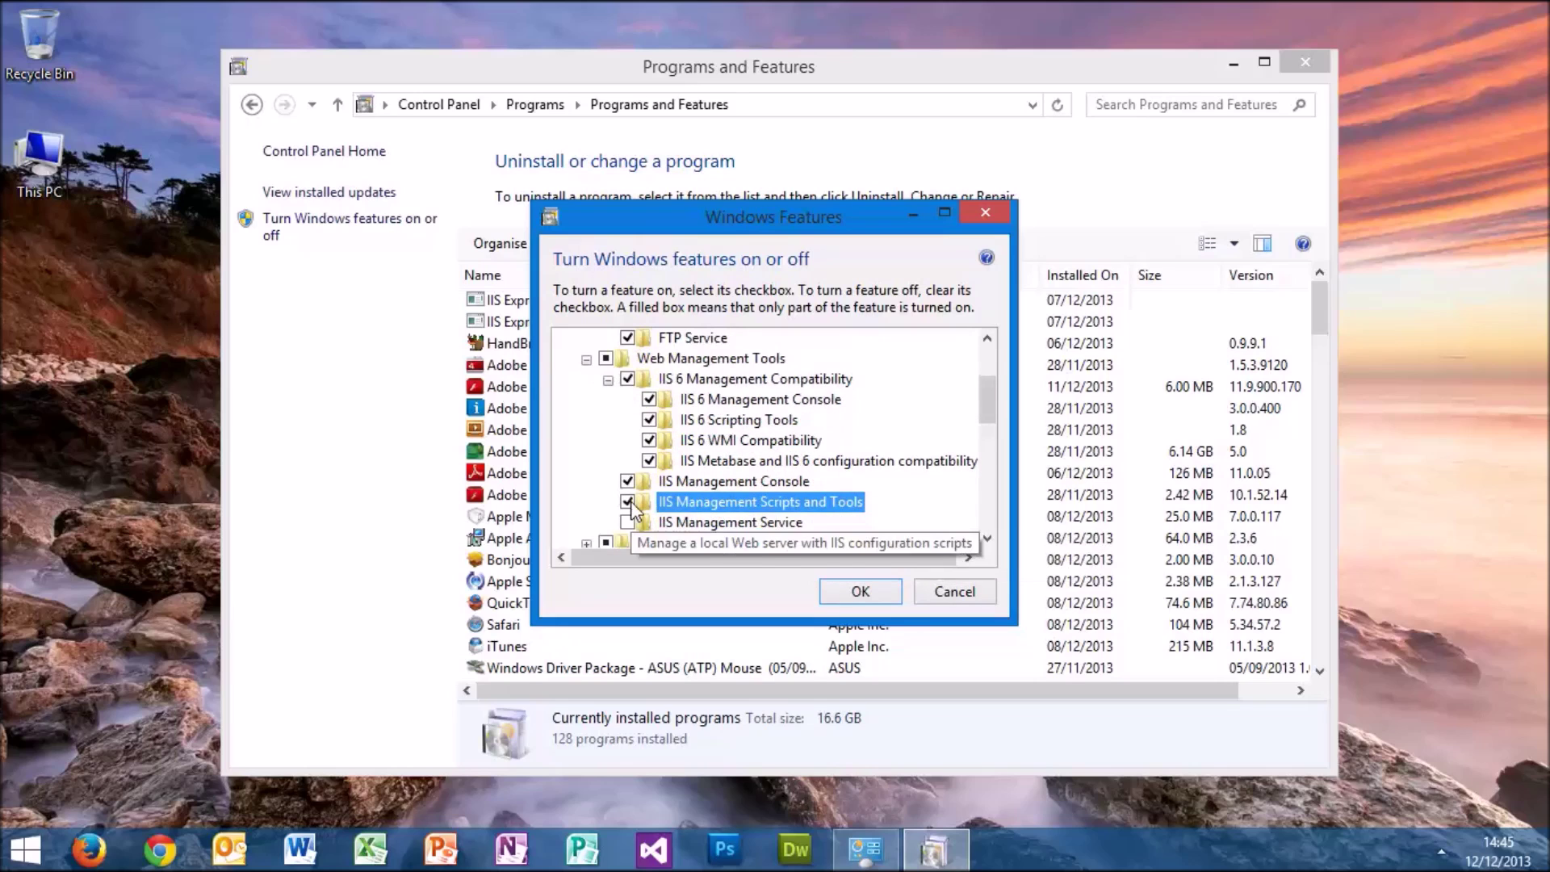
pyautogui.click(628, 521)
pyautogui.scroll(-2, 632, 519)
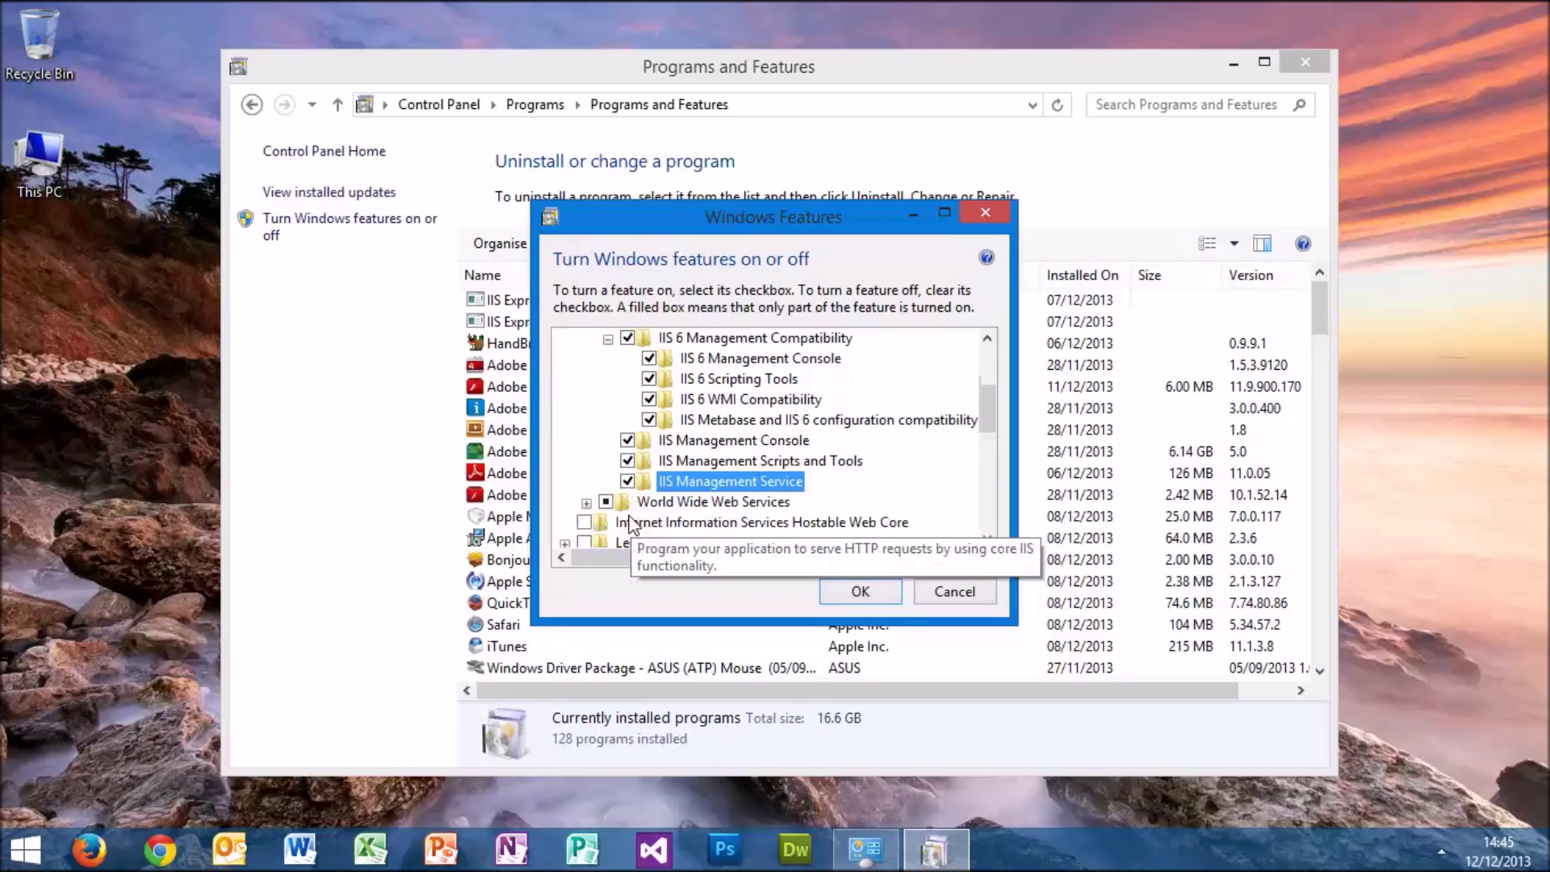
pyautogui.click(587, 503)
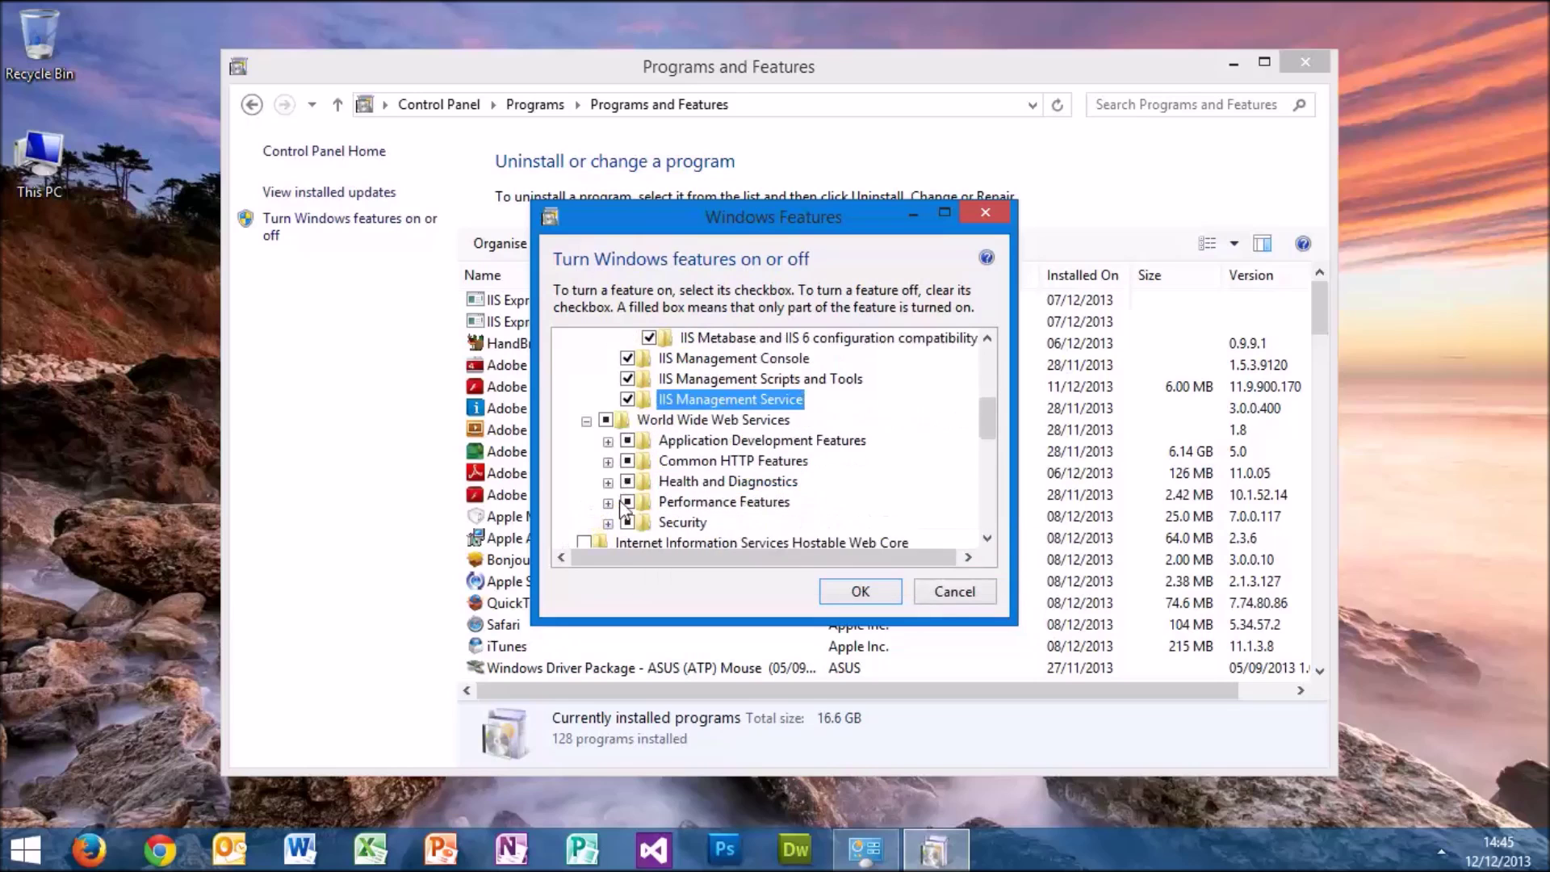
# - Enable all Application Development Features: .NET Extensibility, ASP, ASP.NET 3.5/4.5, CGI, Server-Side Includes, WebSocket
pyautogui.click(608, 440)
pyautogui.click(649, 357)
pyautogui.click(649, 378)
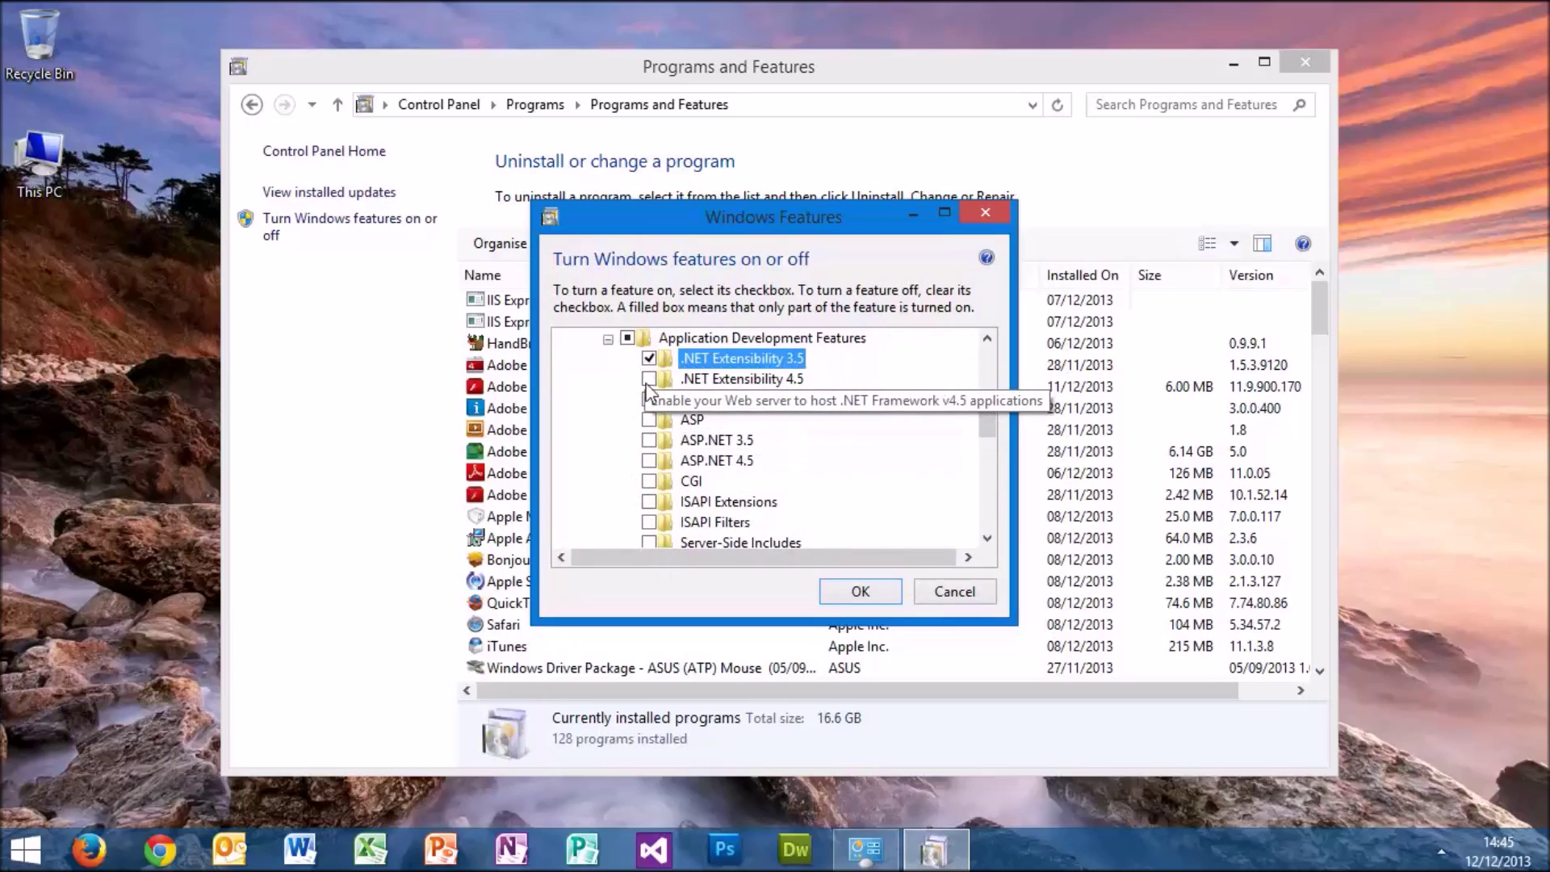
pyautogui.click(649, 399)
pyautogui.click(649, 419)
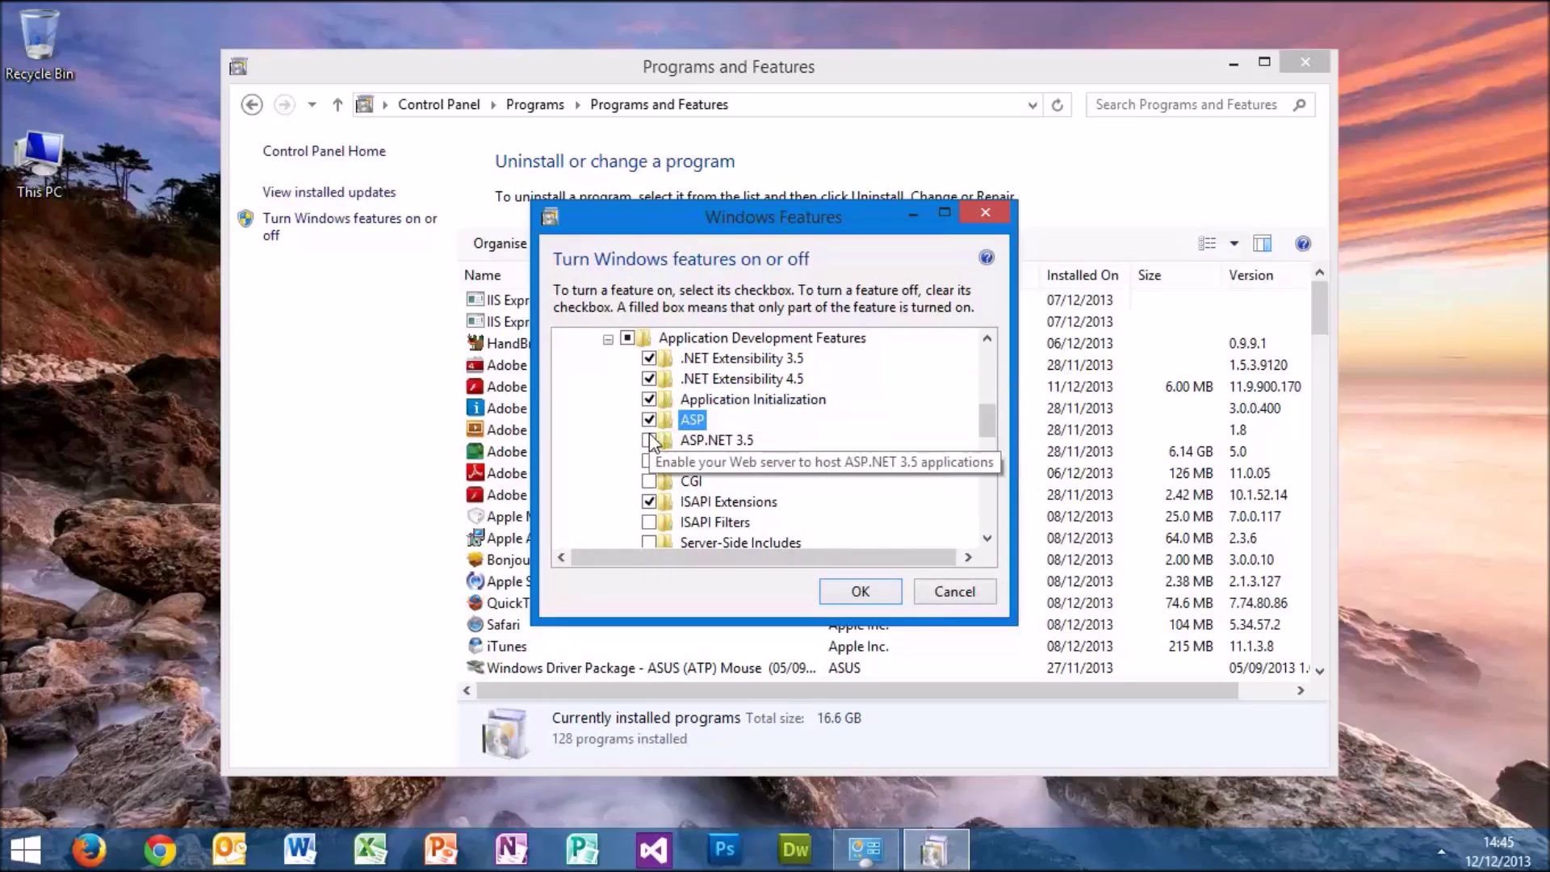
pyautogui.click(649, 439)
pyautogui.click(649, 461)
pyautogui.click(649, 481)
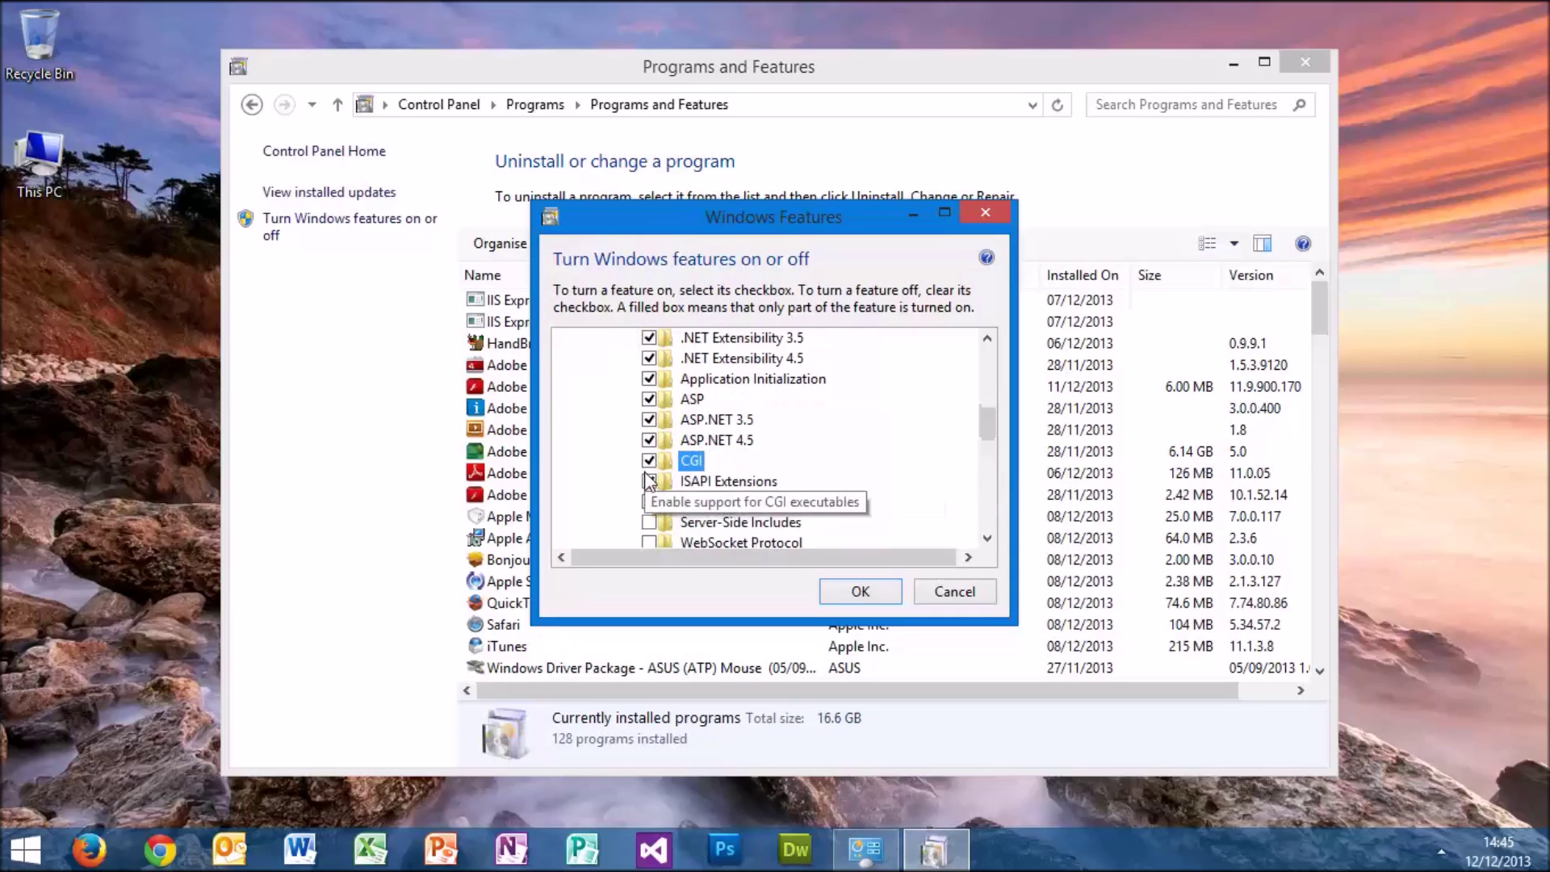
pyautogui.click(649, 523)
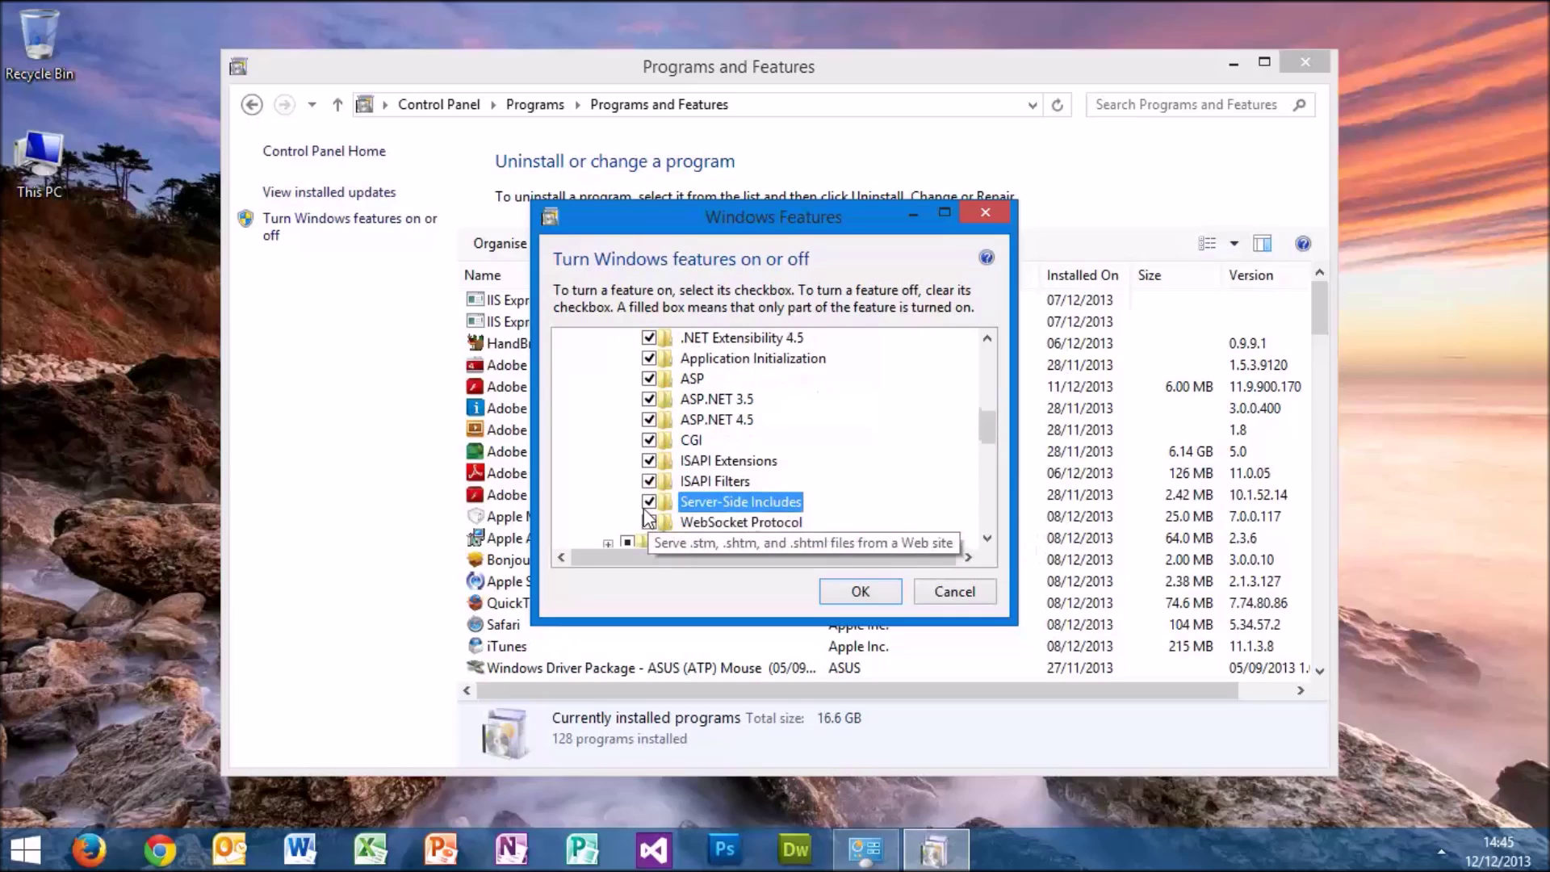
pyautogui.click(649, 522)
pyautogui.scroll(-3, 645, 517)
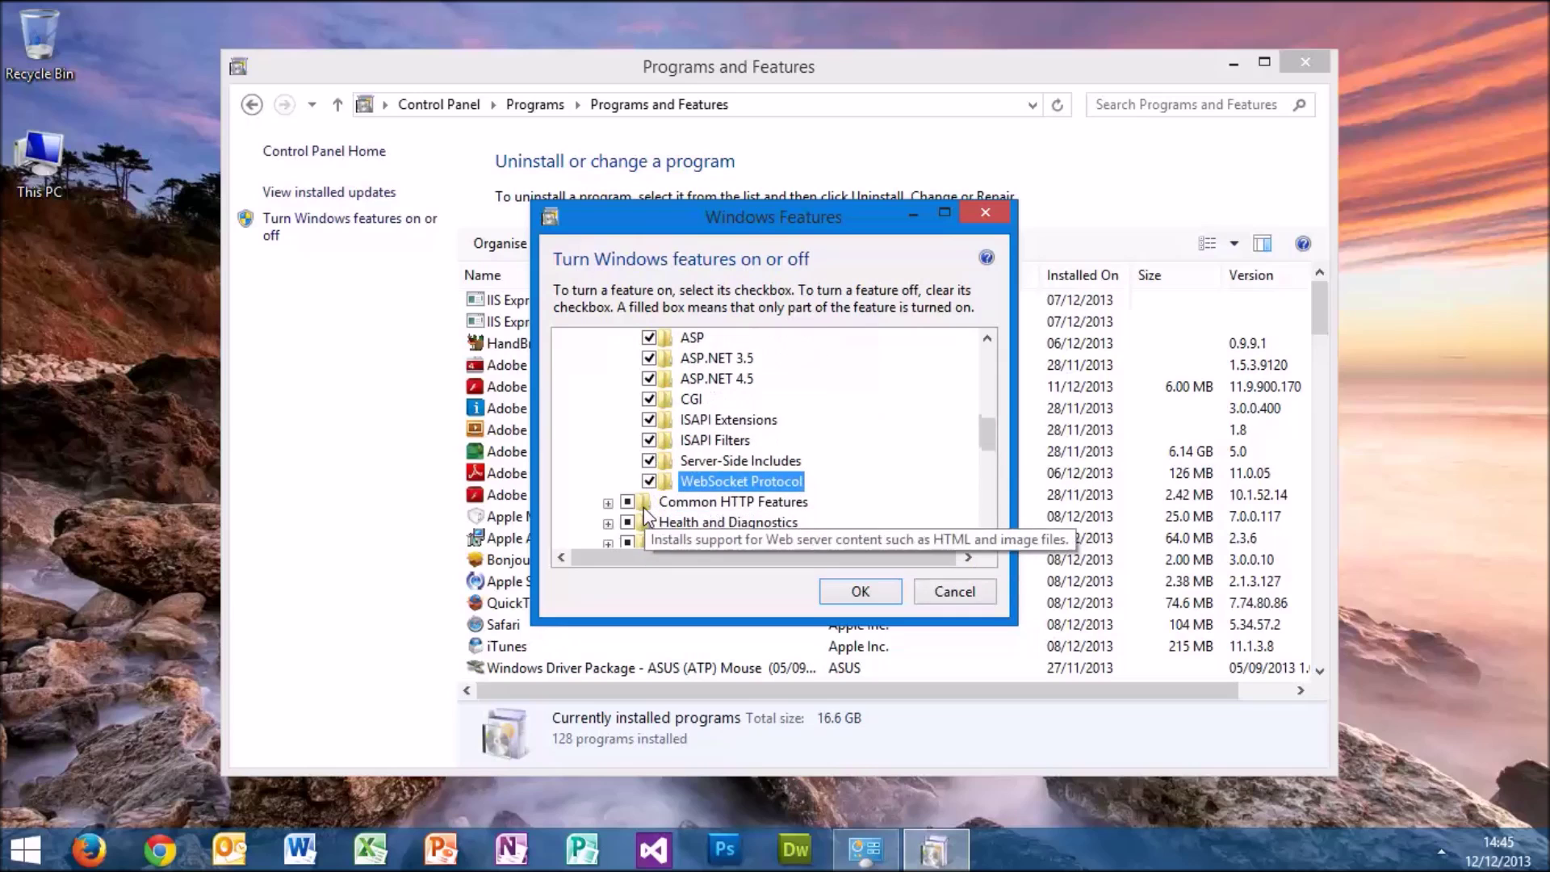
# - Enable HTTP Redirection, WebDAV Publishing, Custom Logging, Logging Tools, Request Monitor and Tracing
pyautogui.click(608, 400)
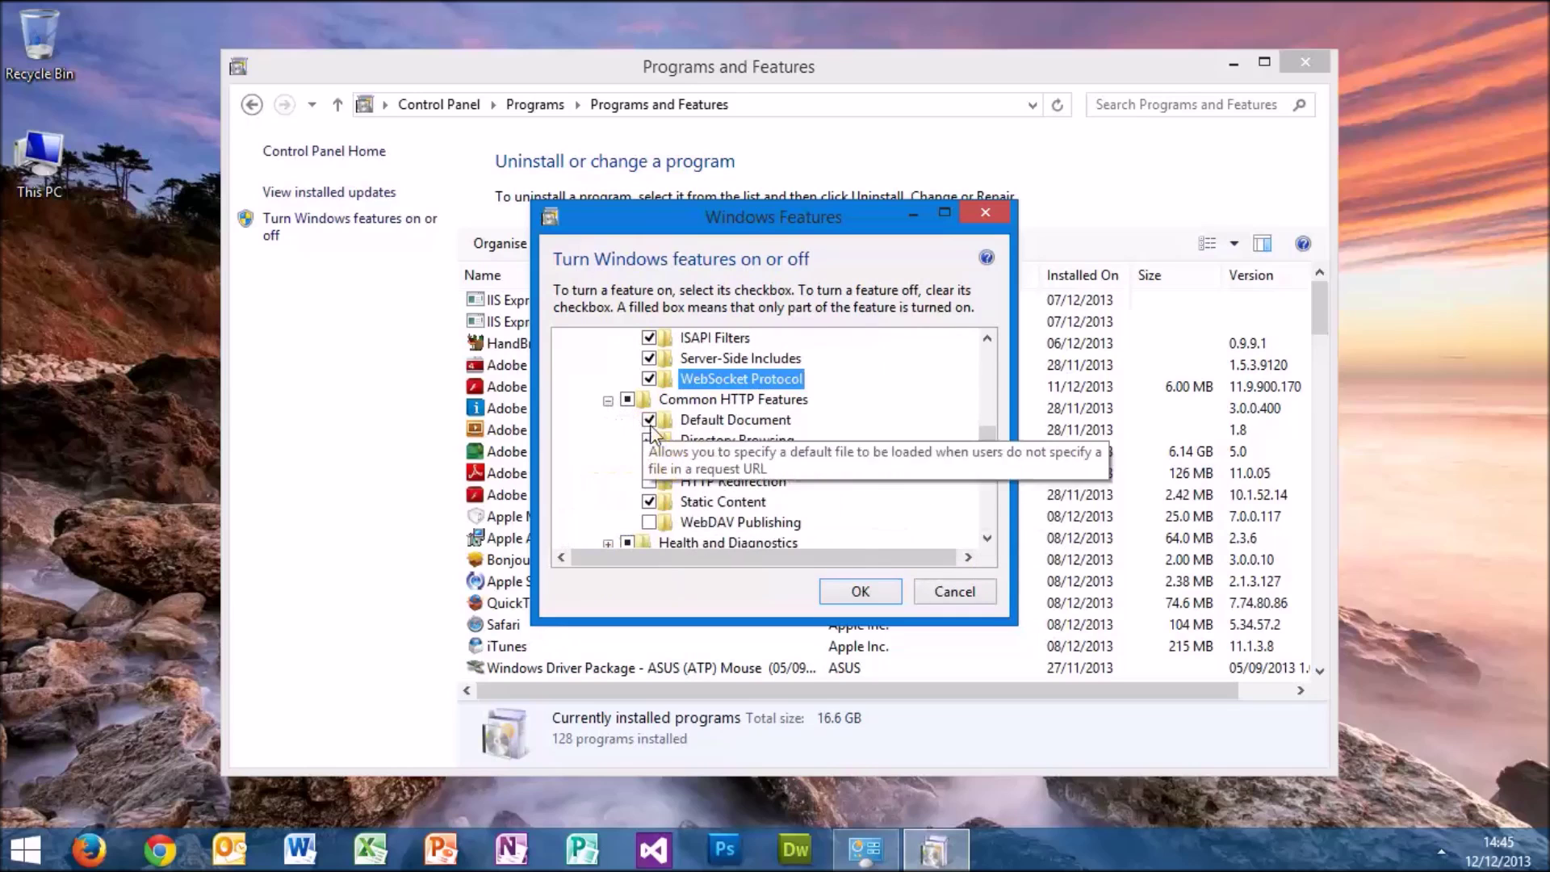
pyautogui.click(649, 481)
pyautogui.click(649, 523)
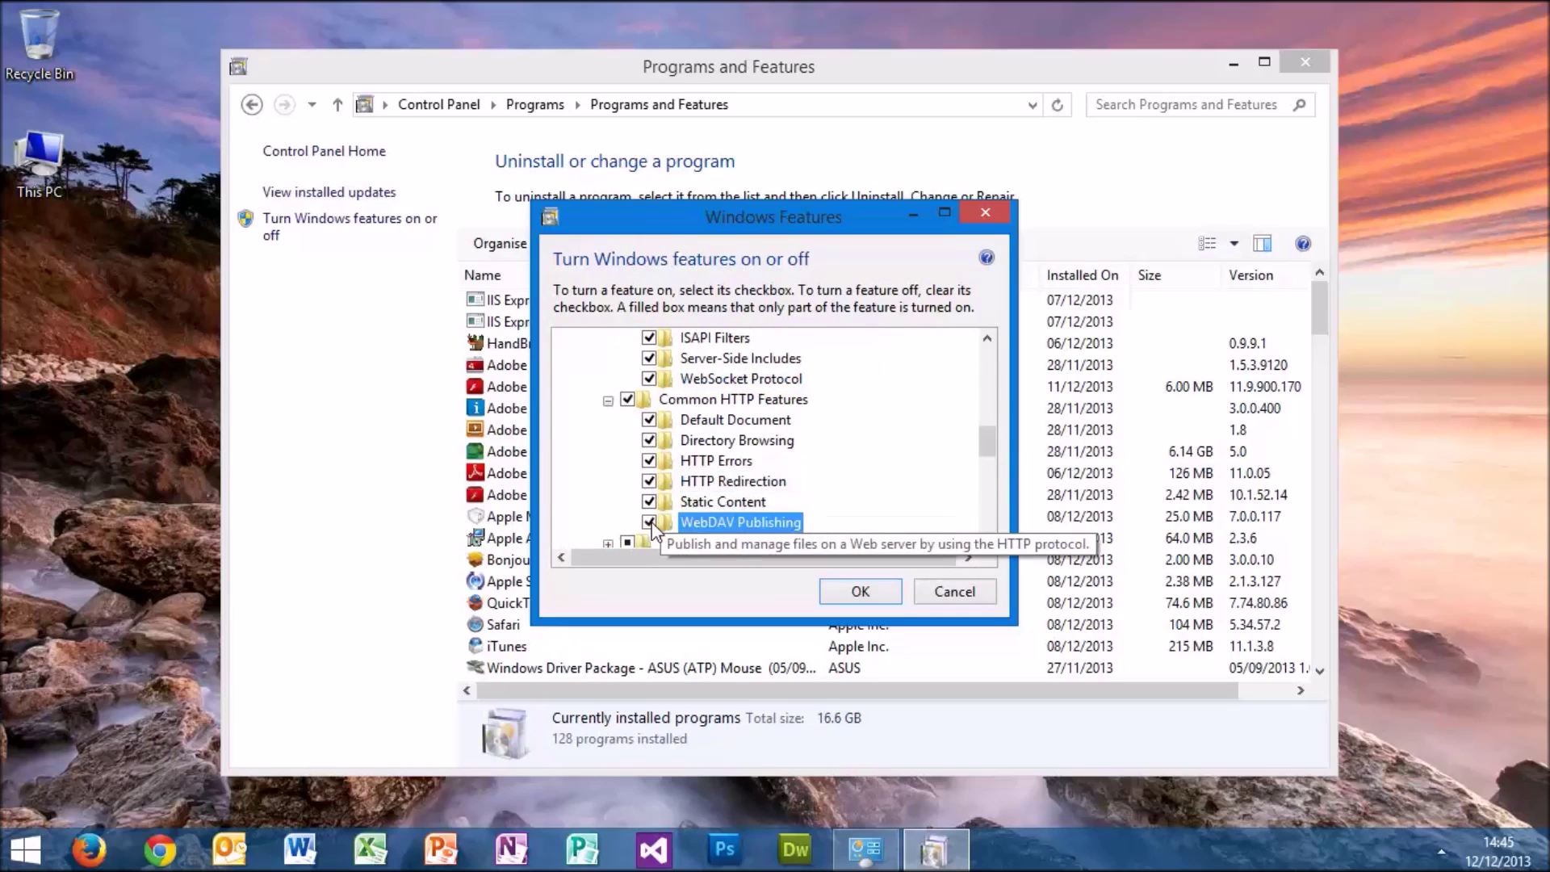
pyautogui.scroll(-2, 653, 520)
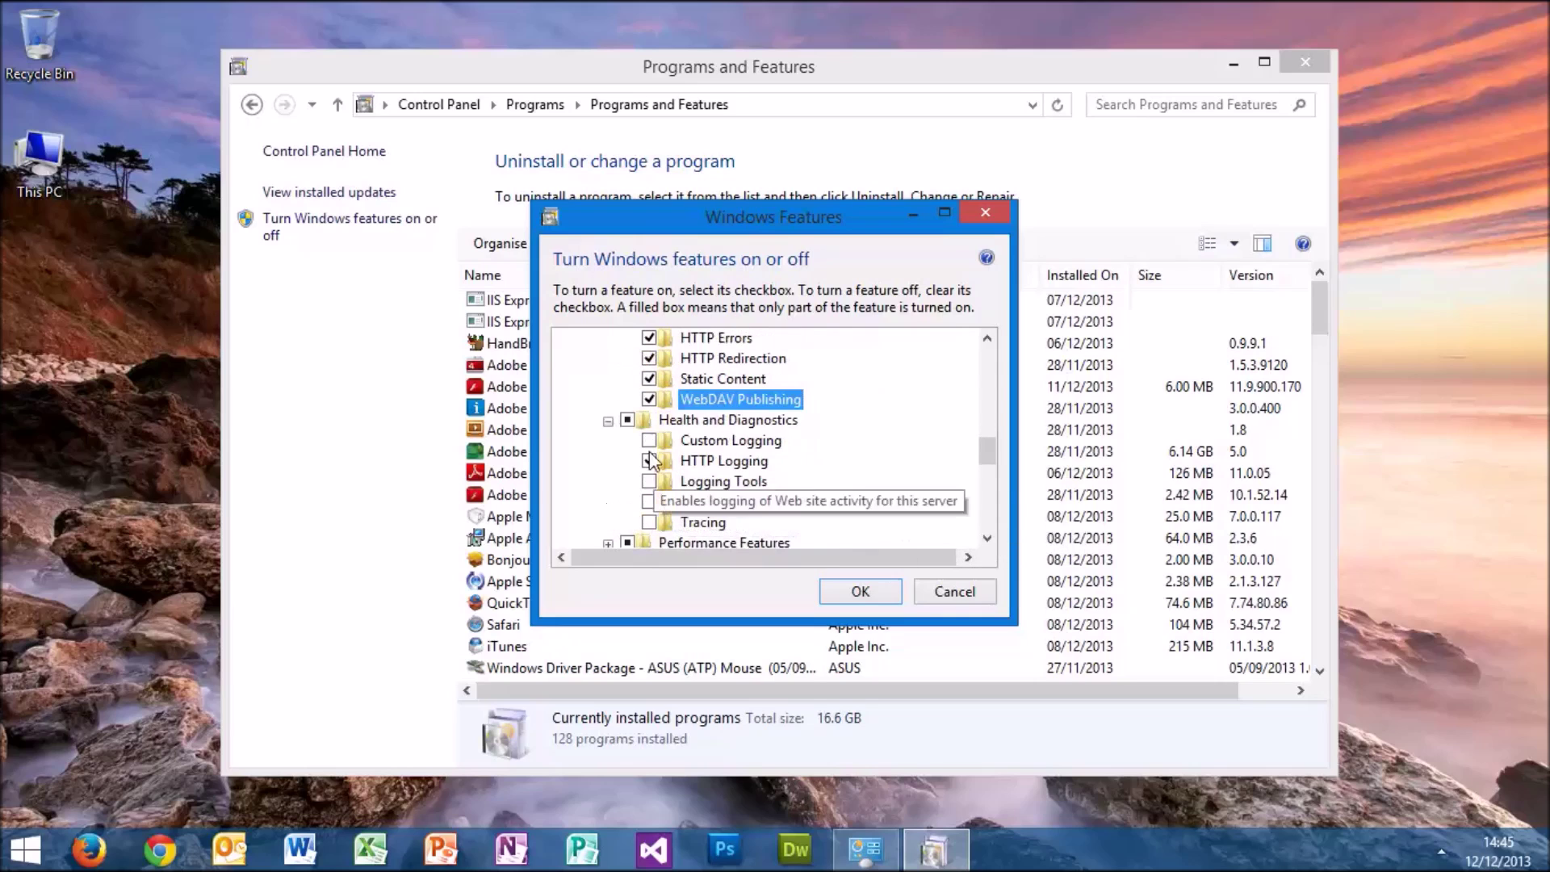
pyautogui.click(649, 440)
pyautogui.click(649, 481)
pyautogui.click(649, 501)
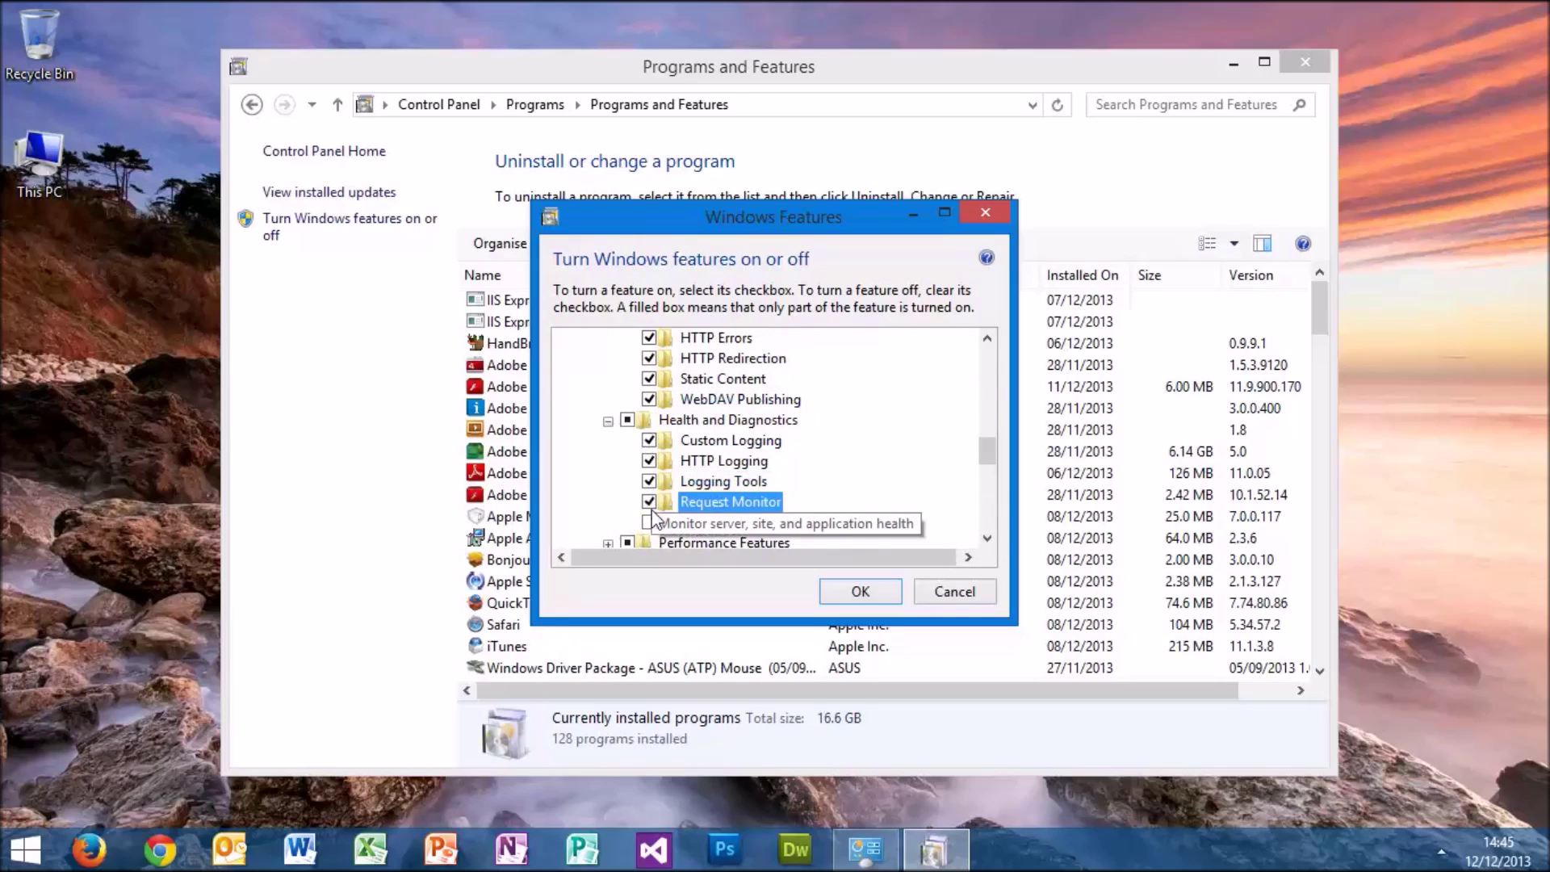
pyautogui.click(649, 522)
pyautogui.scroll(-1, 646, 517)
# - Enable Dynamic Content Compression, Basic Authentication, IP Security, Request Filtering, URL Authorization and Hostable Web Core
pyautogui.click(607, 503)
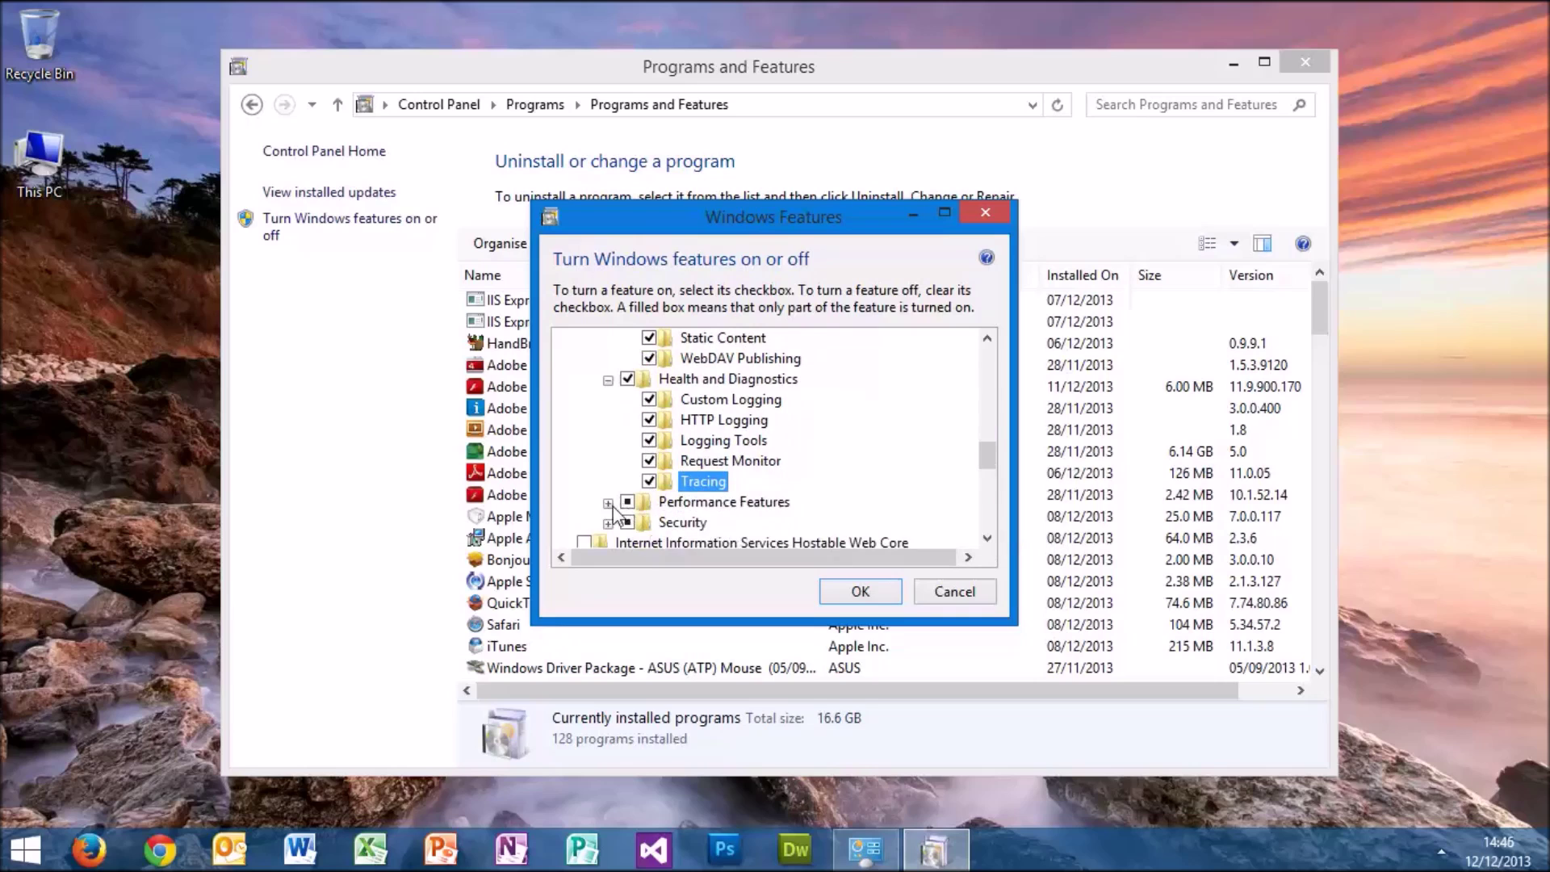
pyautogui.click(649, 503)
pyautogui.scroll(-1, 648, 510)
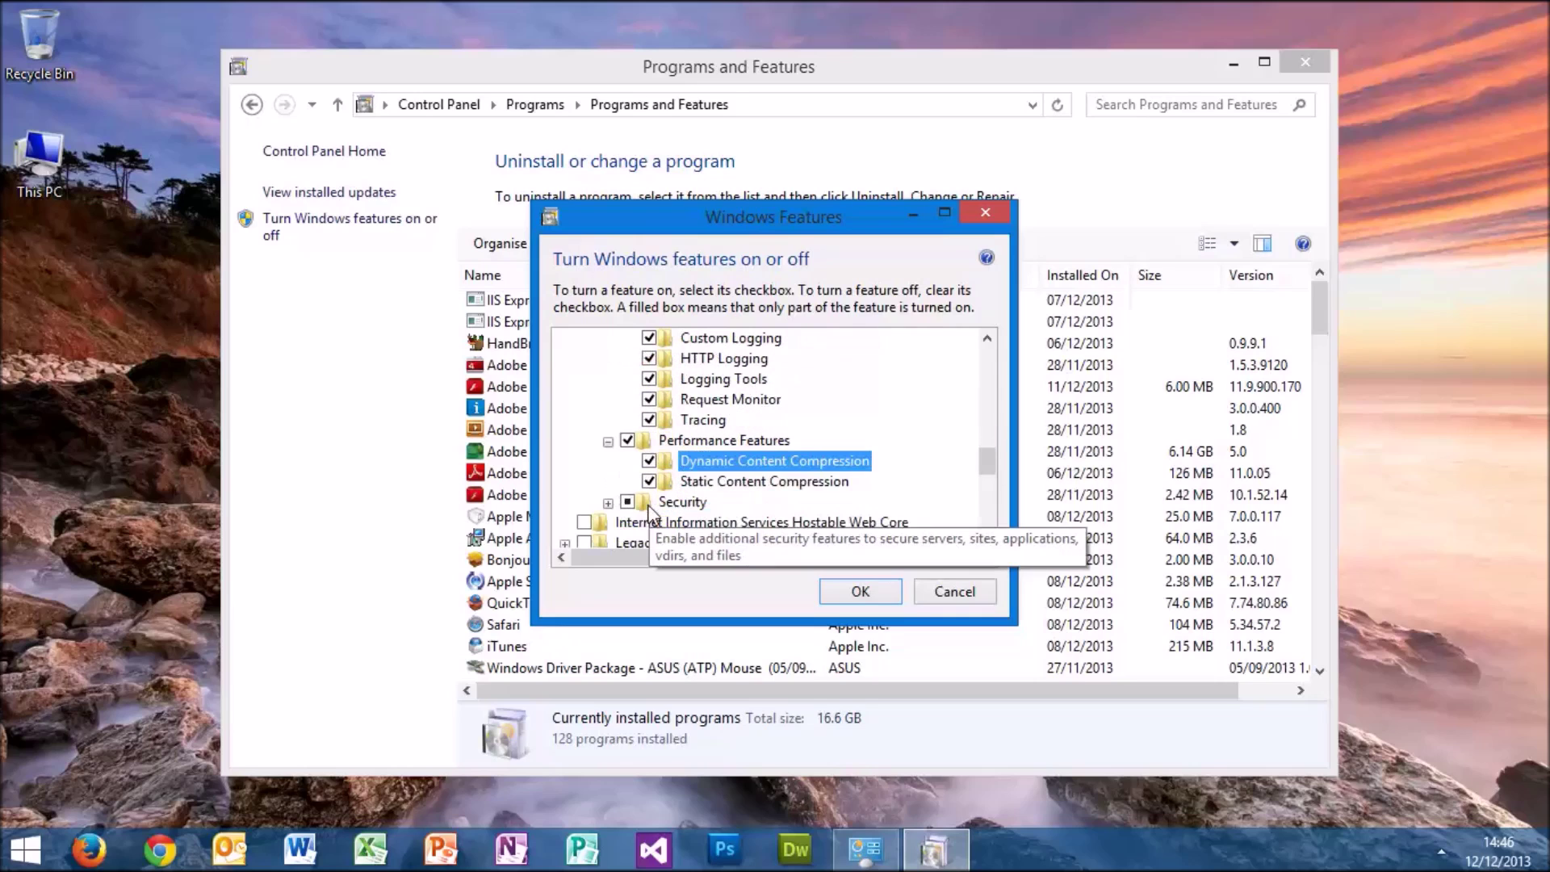
pyautogui.click(608, 503)
pyautogui.click(648, 461)
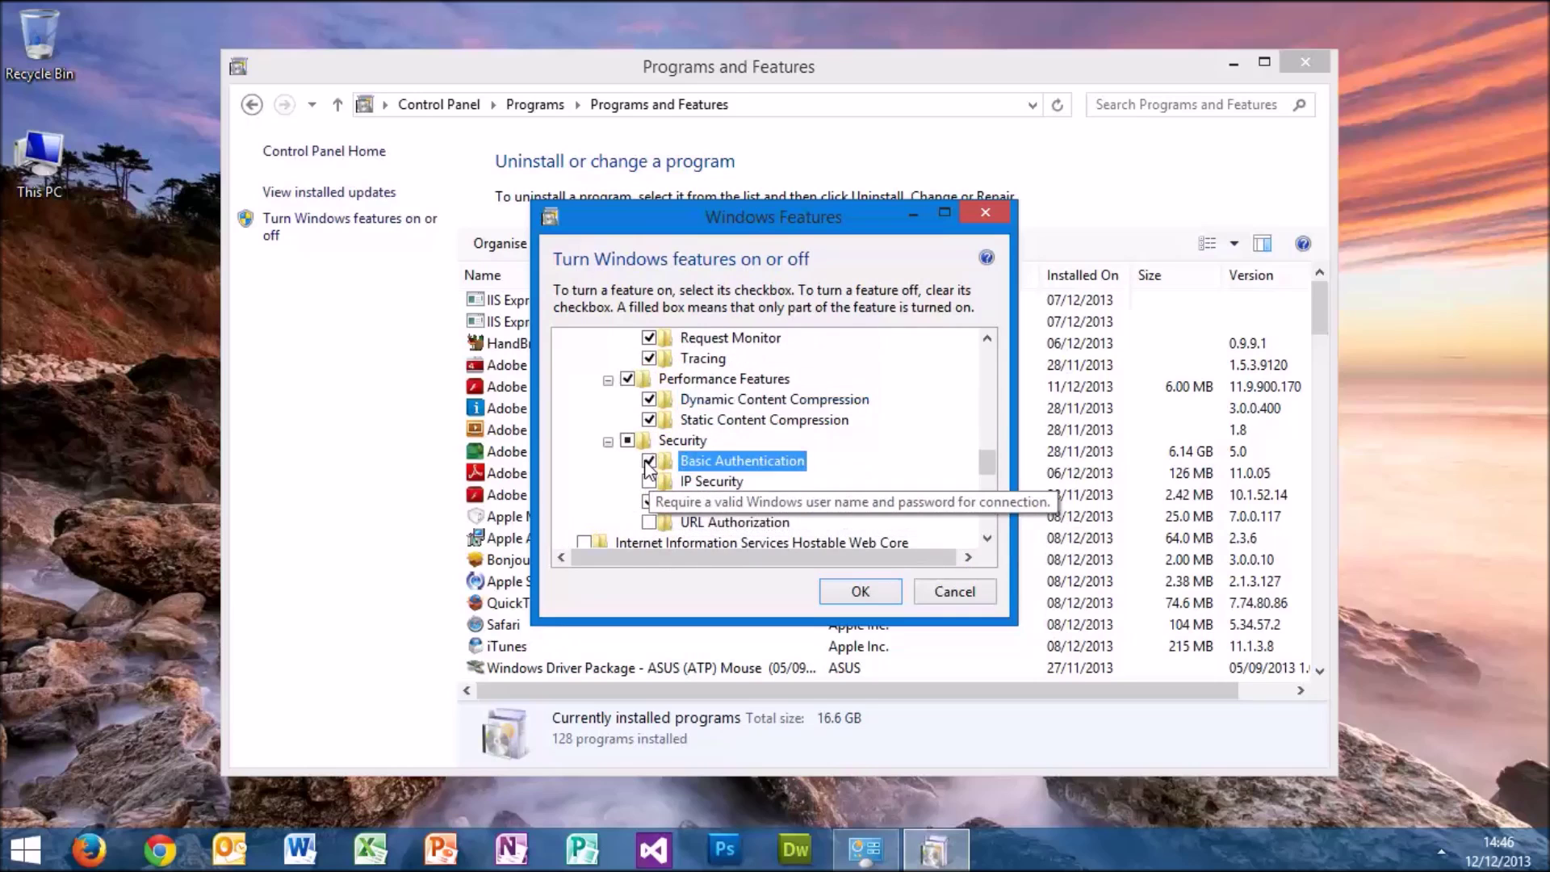
pyautogui.click(649, 481)
pyautogui.click(649, 501)
pyautogui.click(649, 522)
pyautogui.scroll(-1, 649, 516)
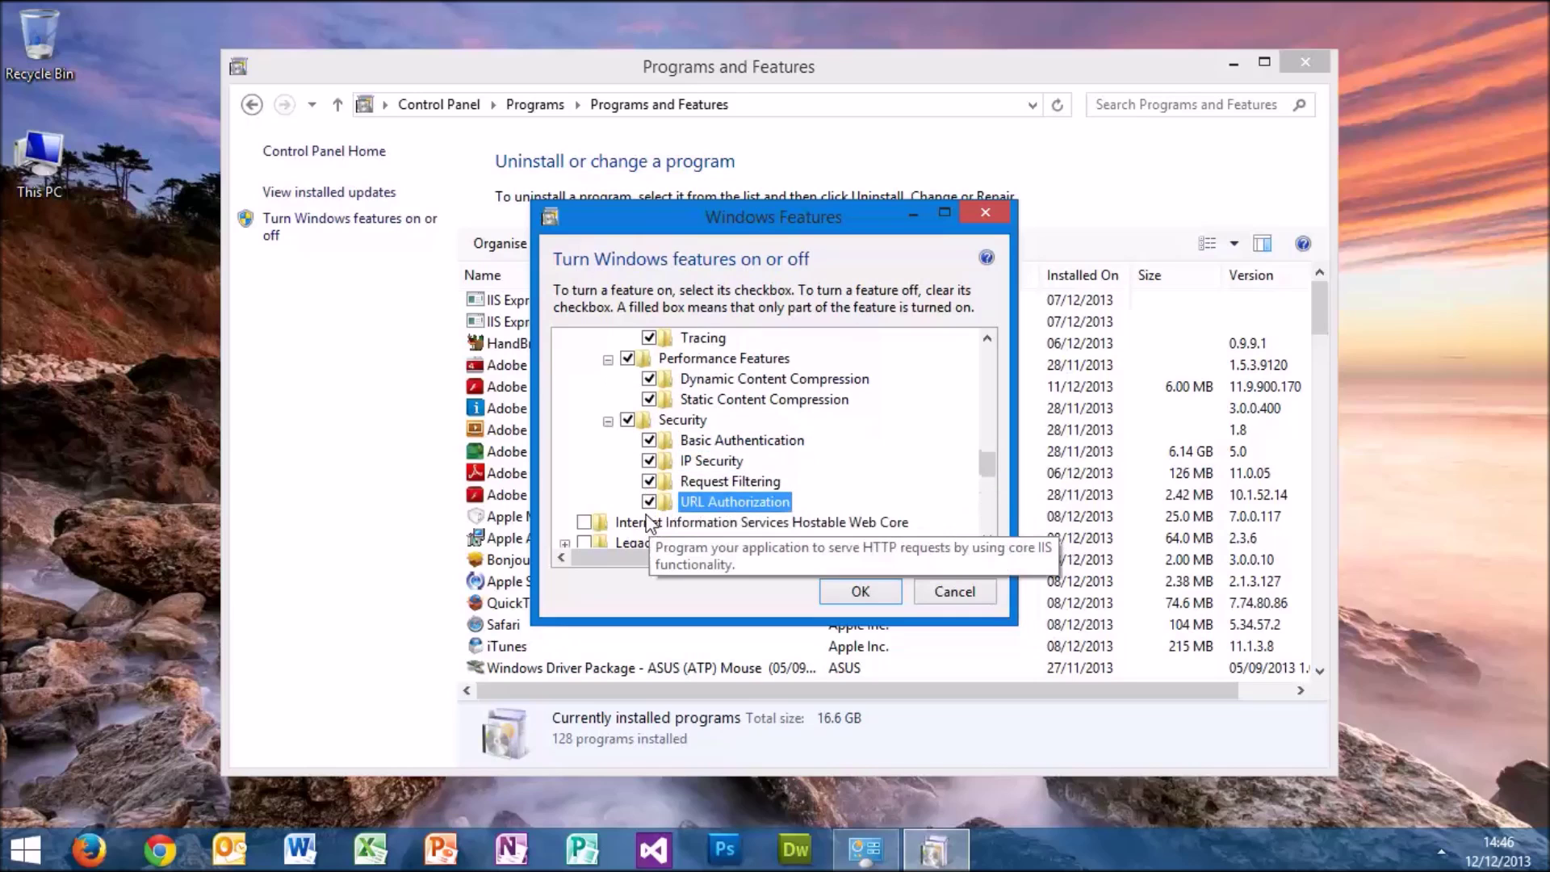
pyautogui.scroll(-1, 649, 523)
pyautogui.click(584, 502)
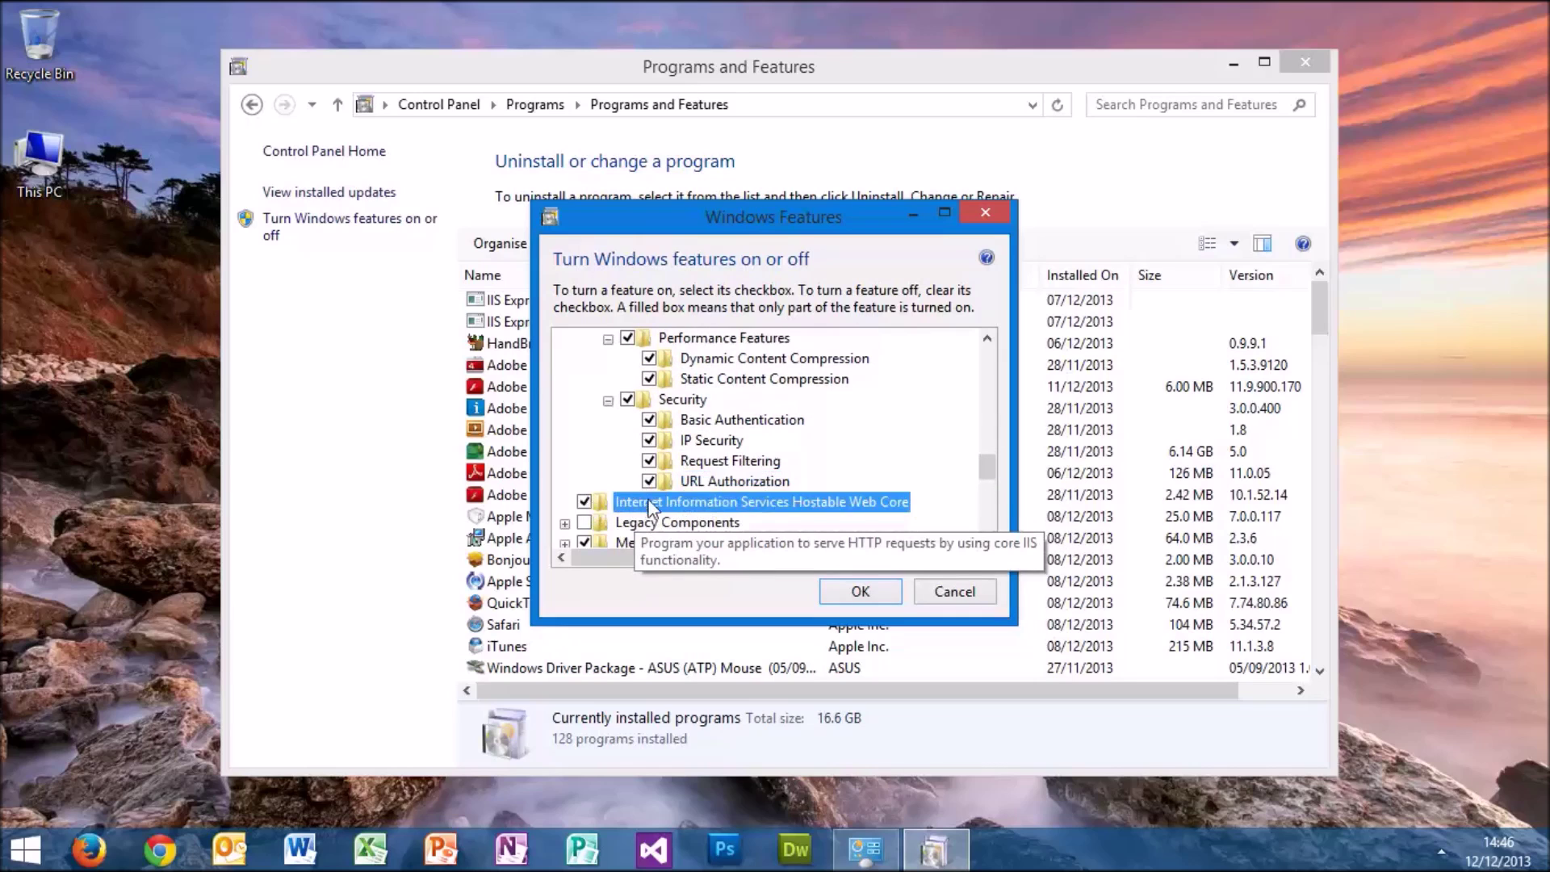
# - Confirm the selected features to start the IIS installation
pyautogui.scroll(5, 654, 504)
pyautogui.scroll(8, 652, 504)
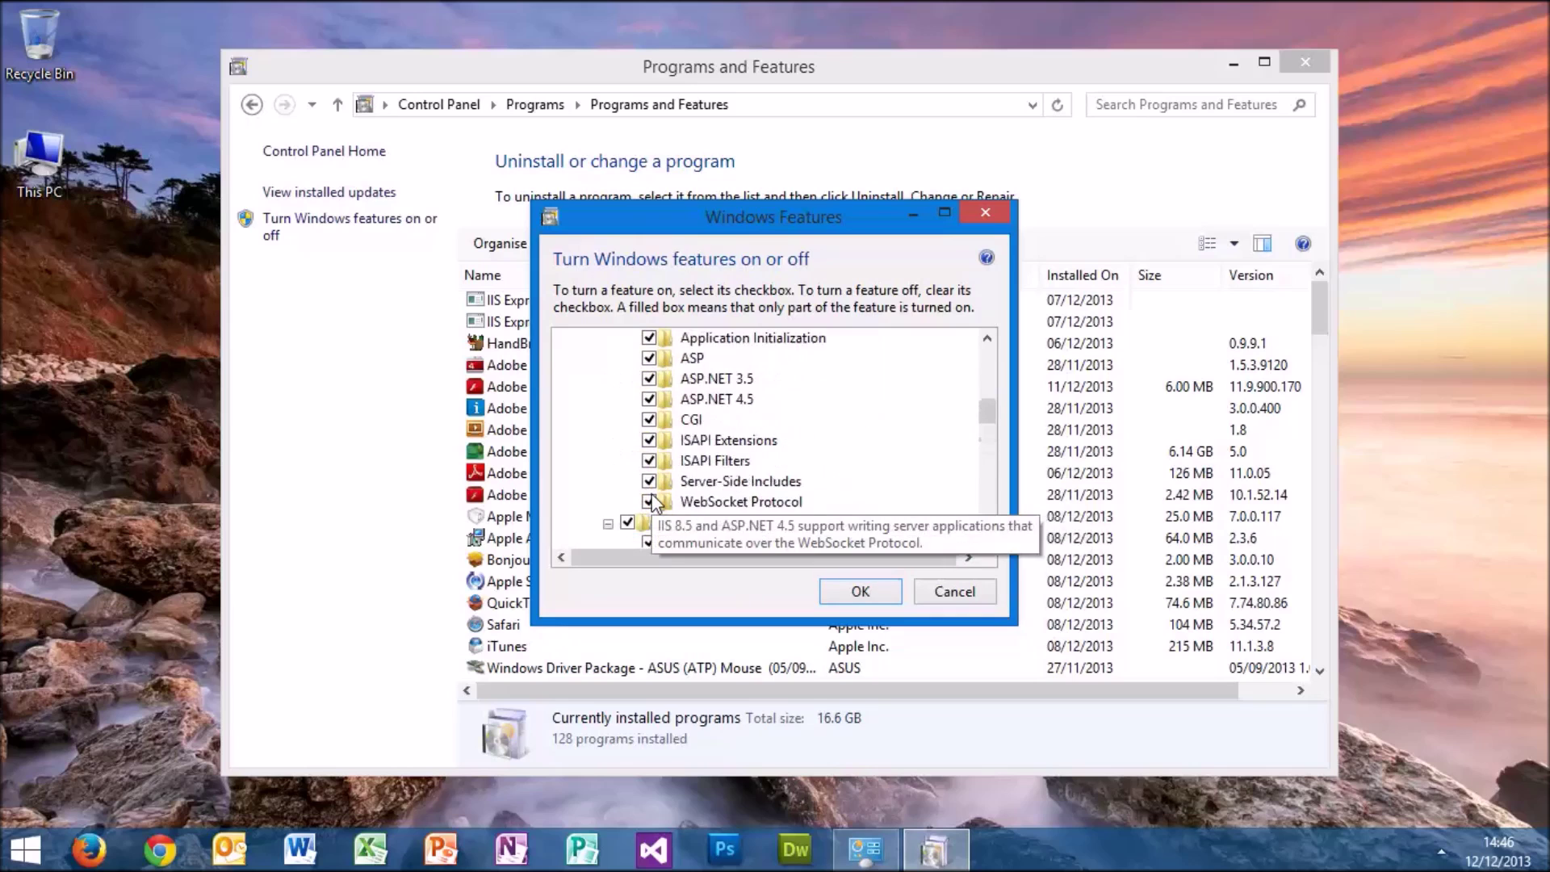
pyautogui.scroll(1, 654, 502)
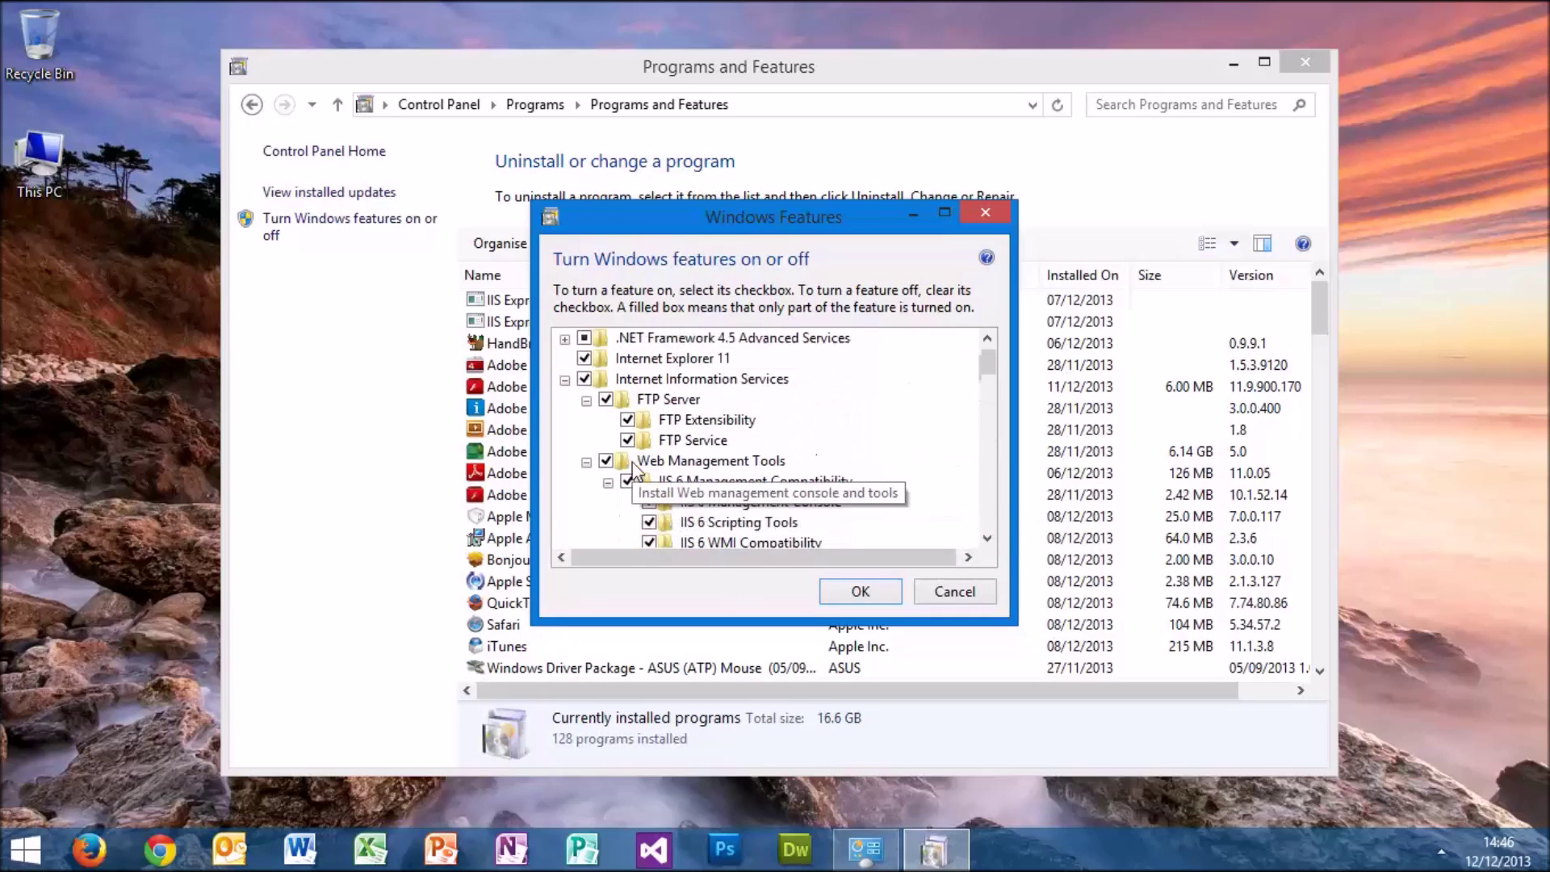
pyautogui.click(859, 592)
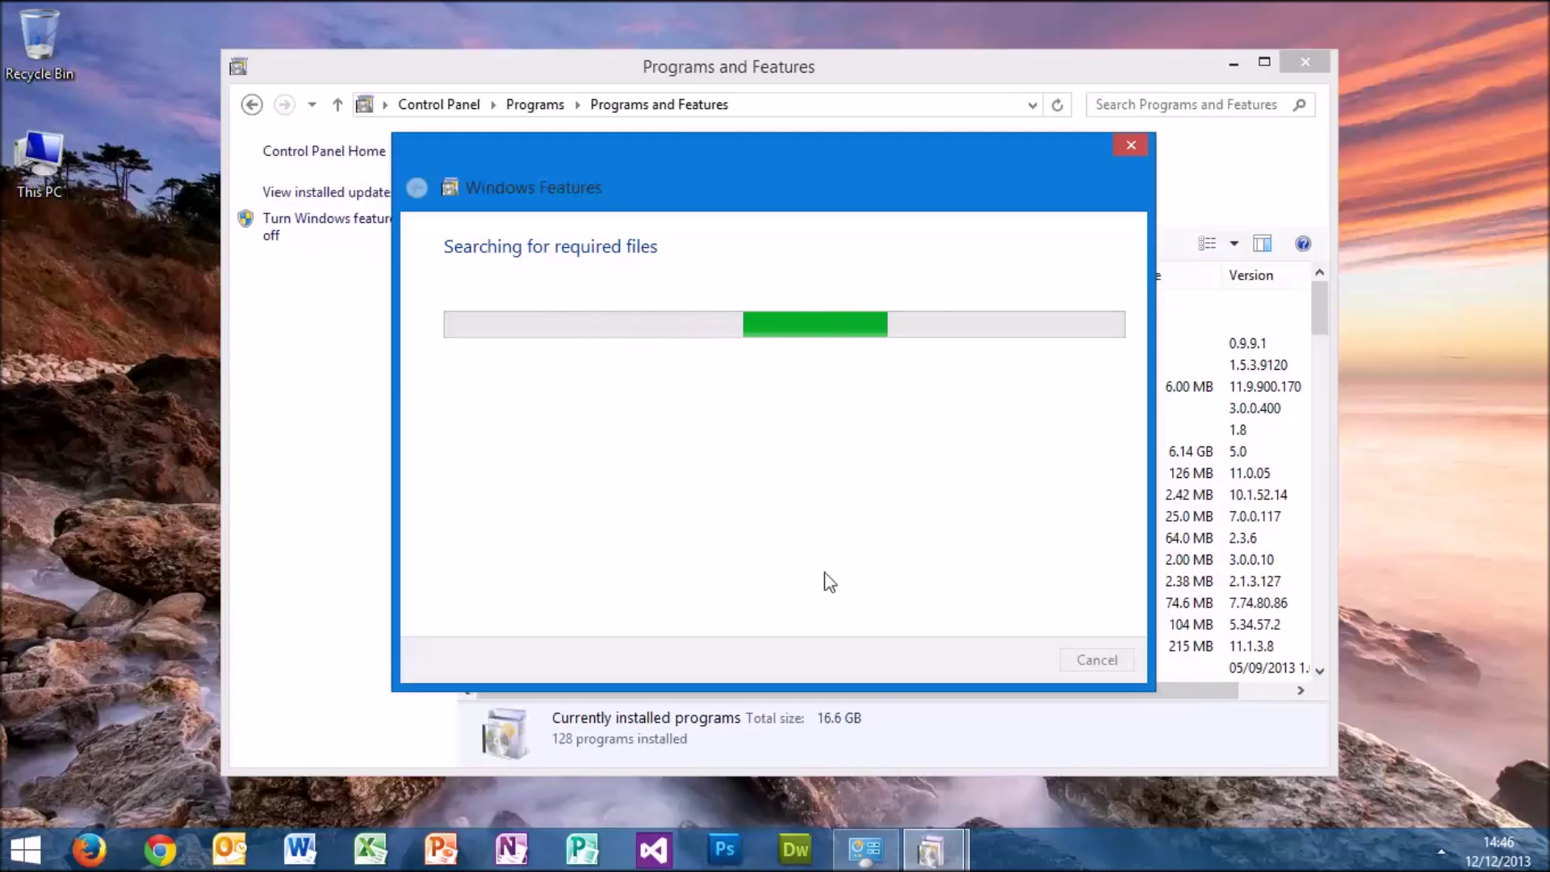
# - Close the Programs and Features window and the completed-changes message
pyautogui.click(1320, 64)
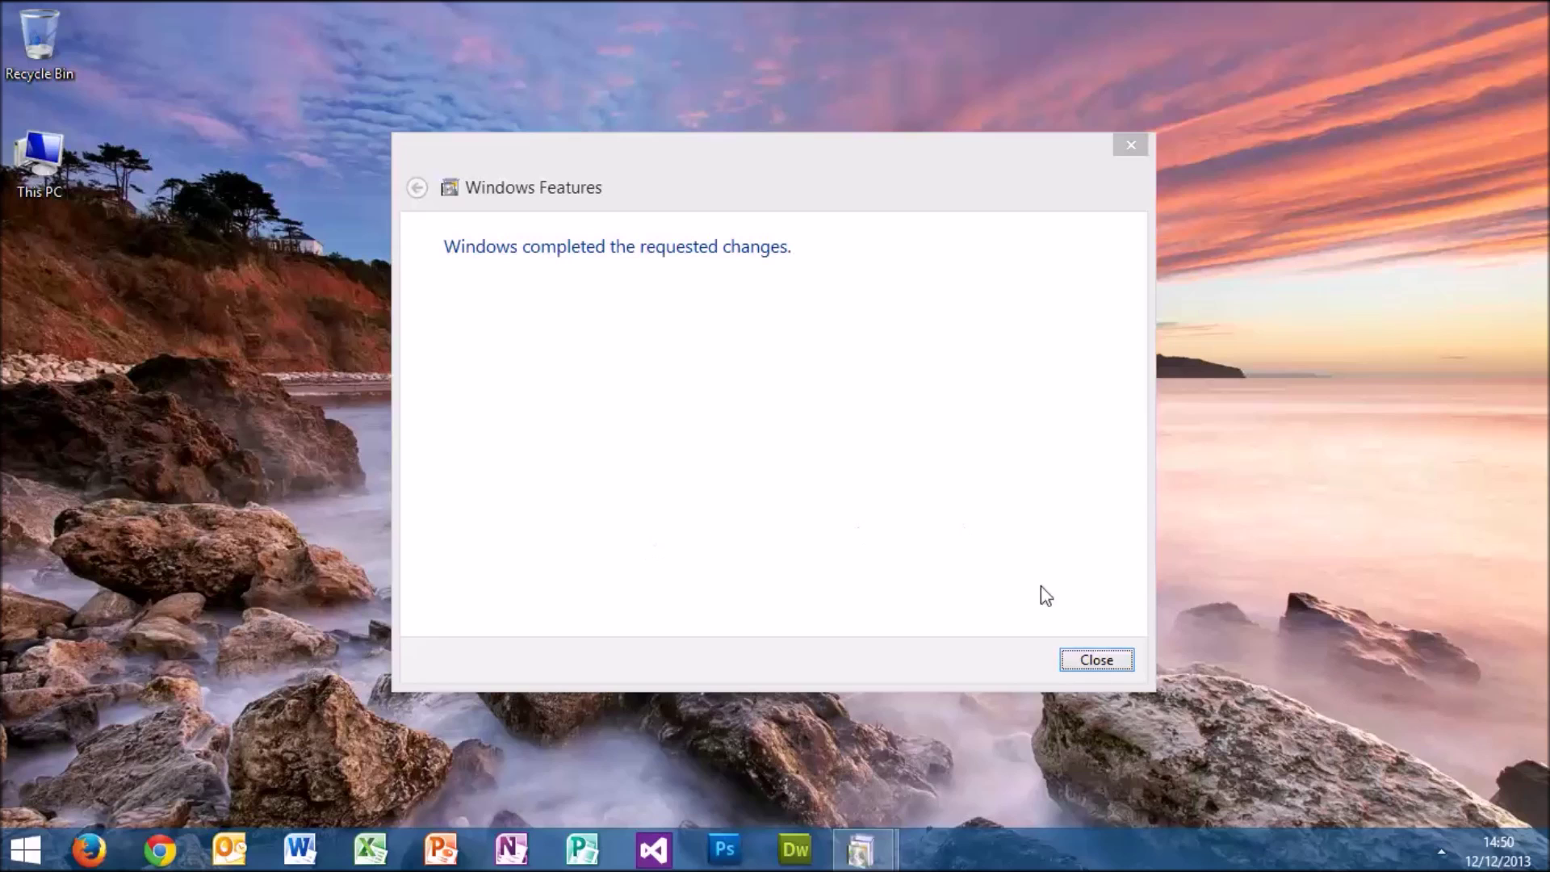
pyautogui.click(1096, 660)
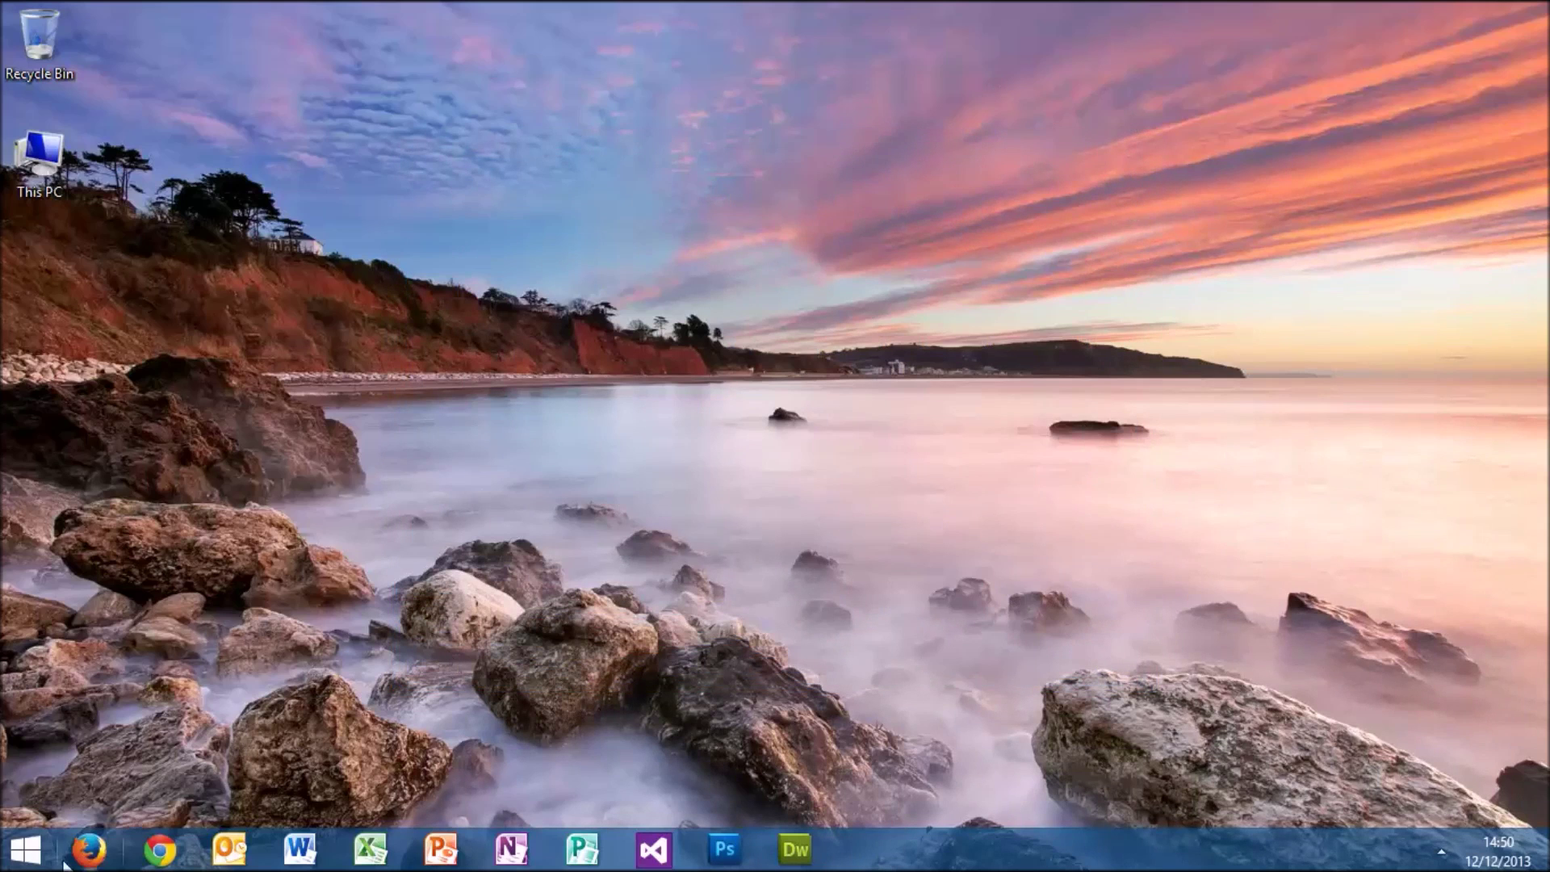
pyautogui.click(23, 862)
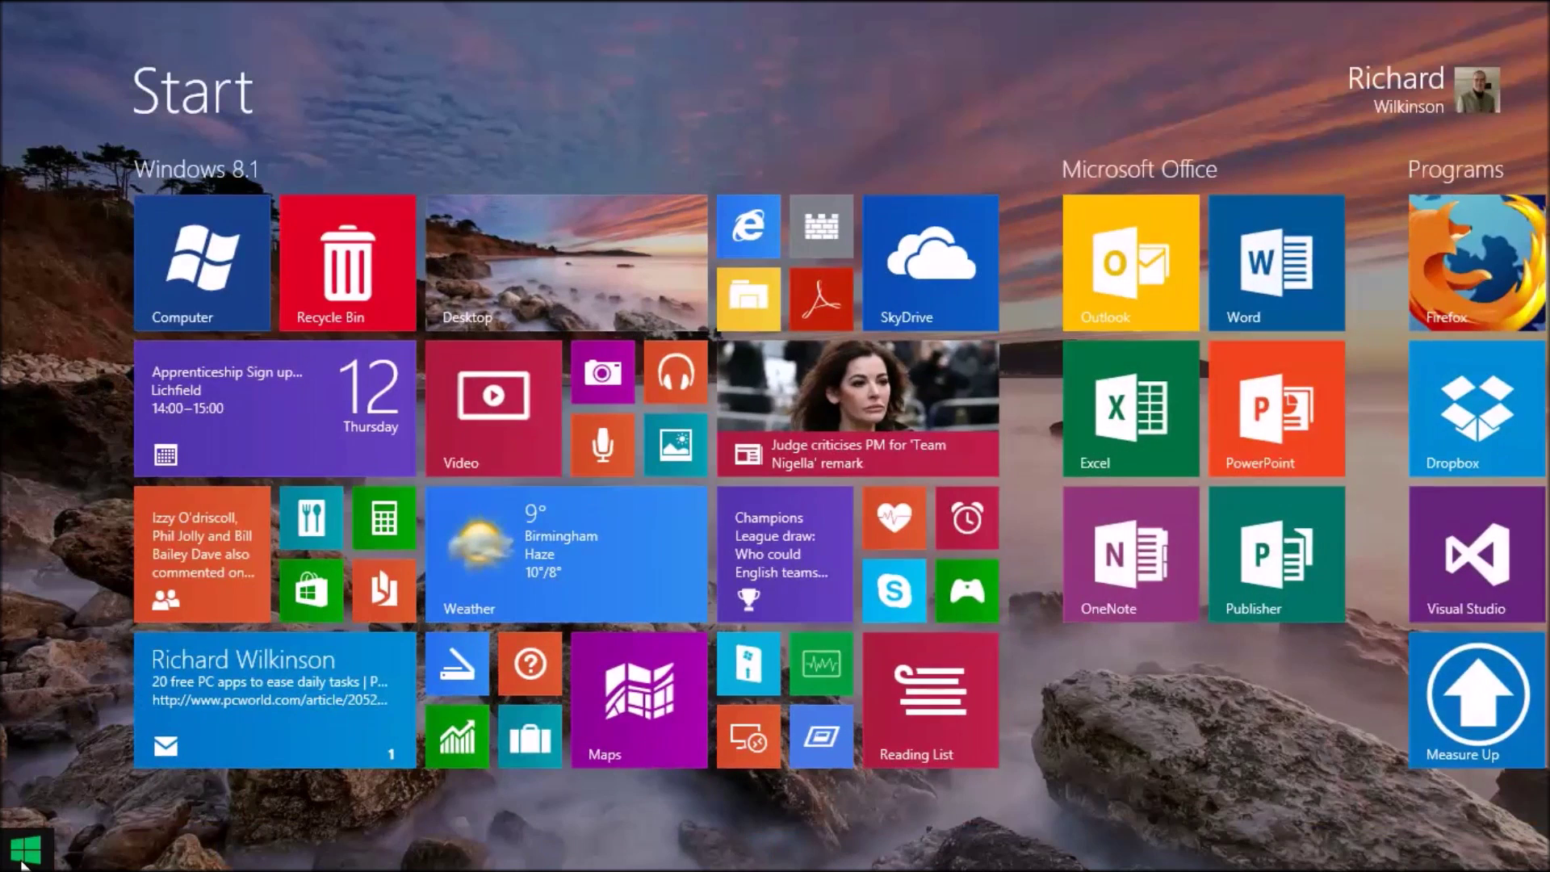
pyautogui.write('iis) Manager')
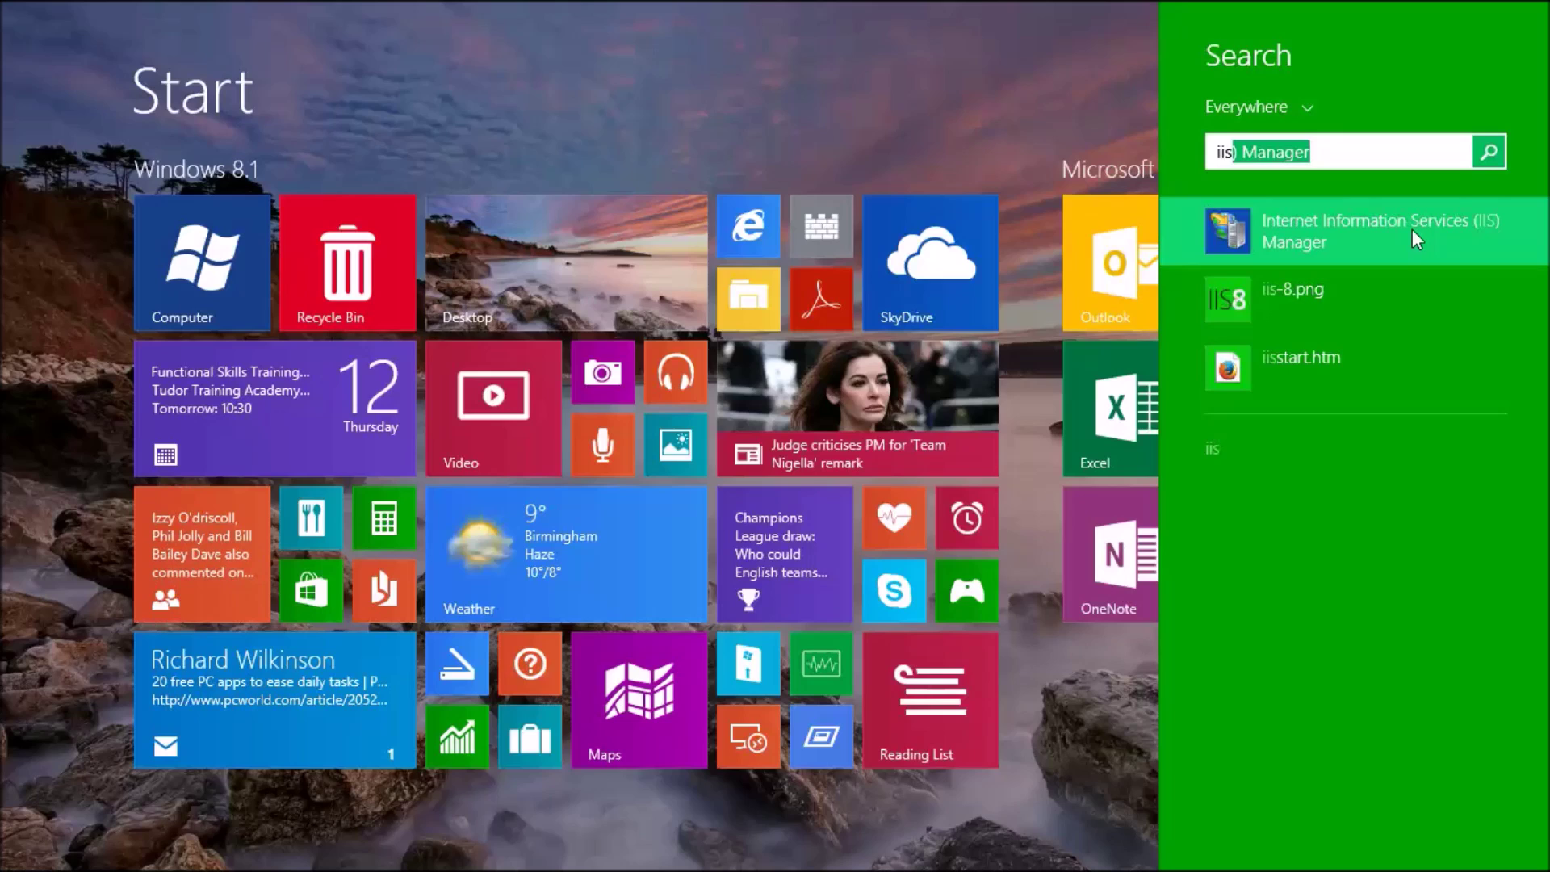
pyautogui.click(542, 267)
pyautogui.click(543, 267)
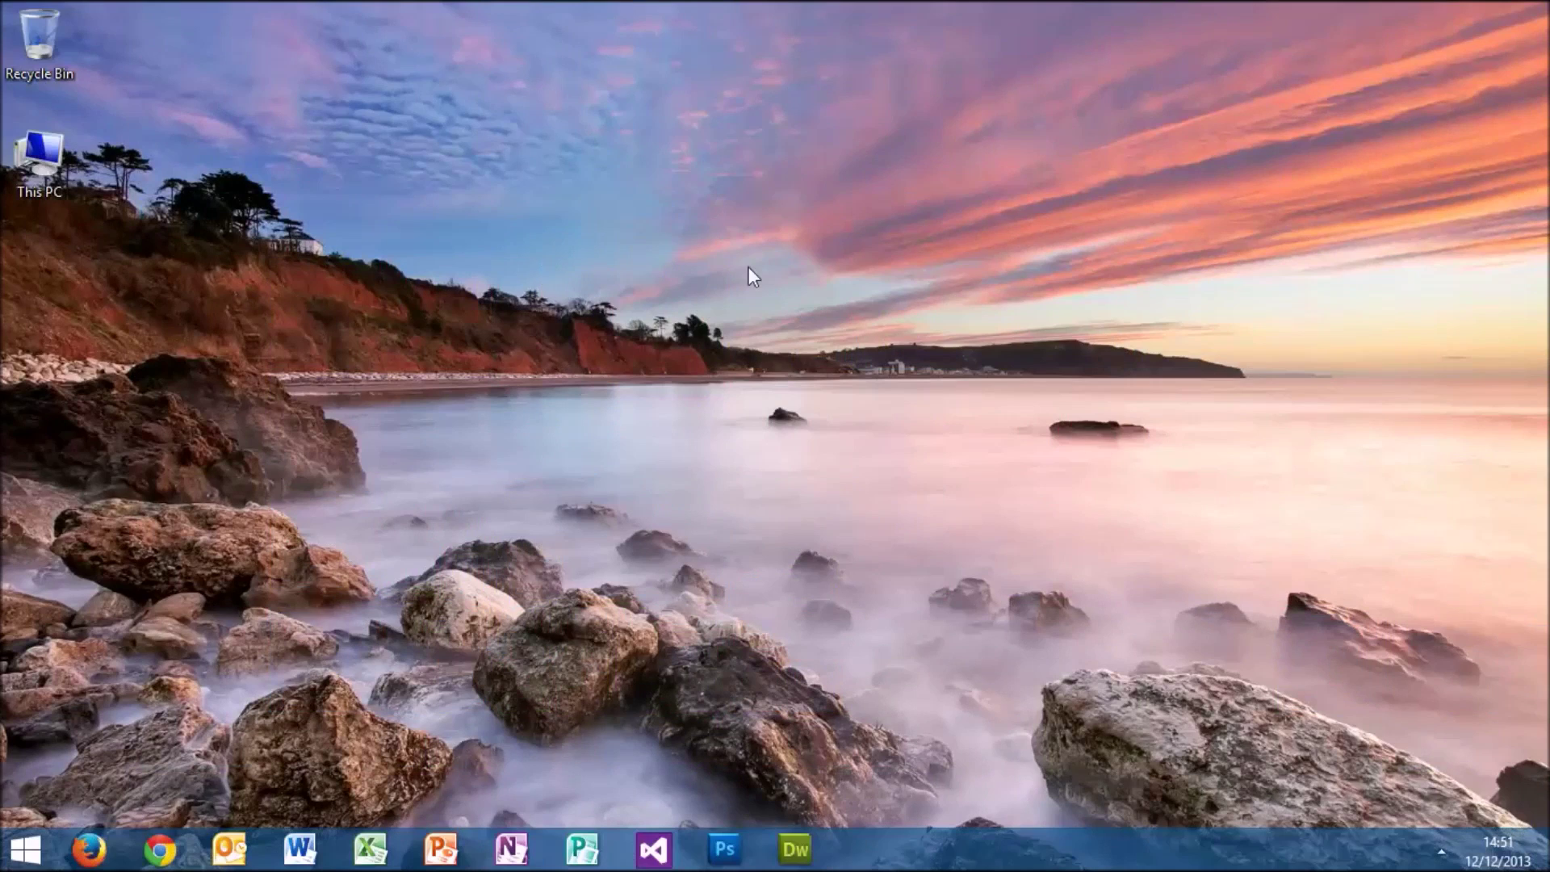
pyautogui.click(1441, 854)
pyautogui.click(1218, 793)
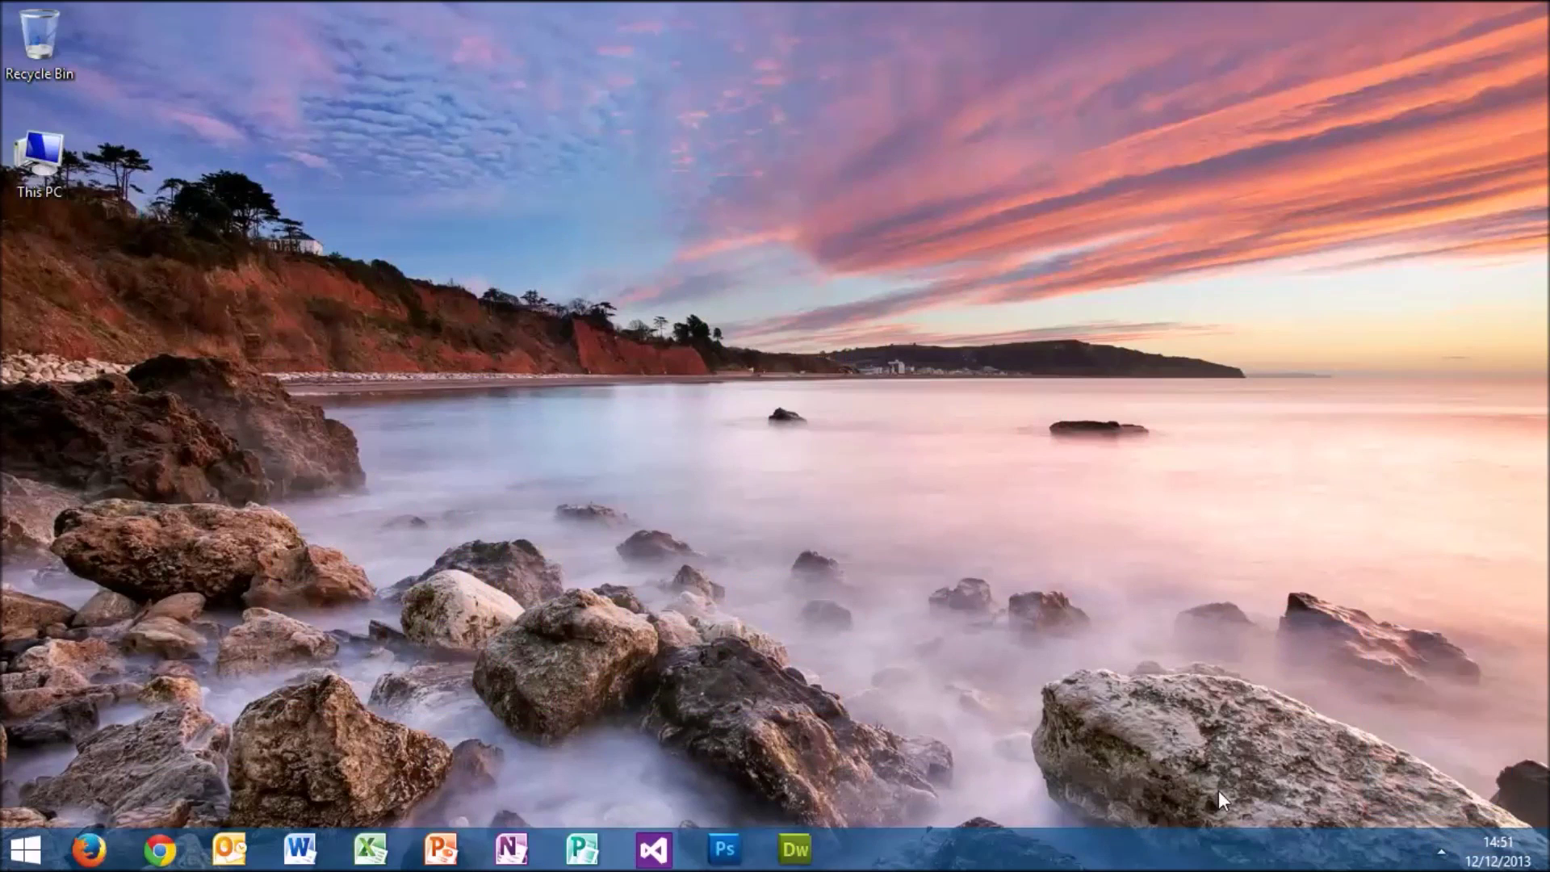